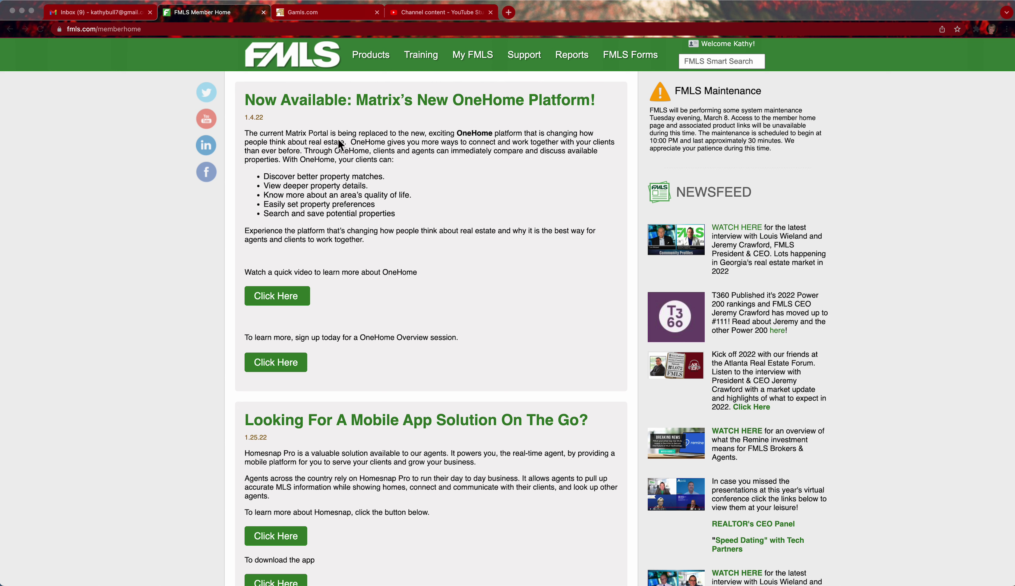
# Open Remine's Daily dashboard for March 8, 2022 in a new tab from the FMLS member site
pyautogui.moveTo(375, 66)
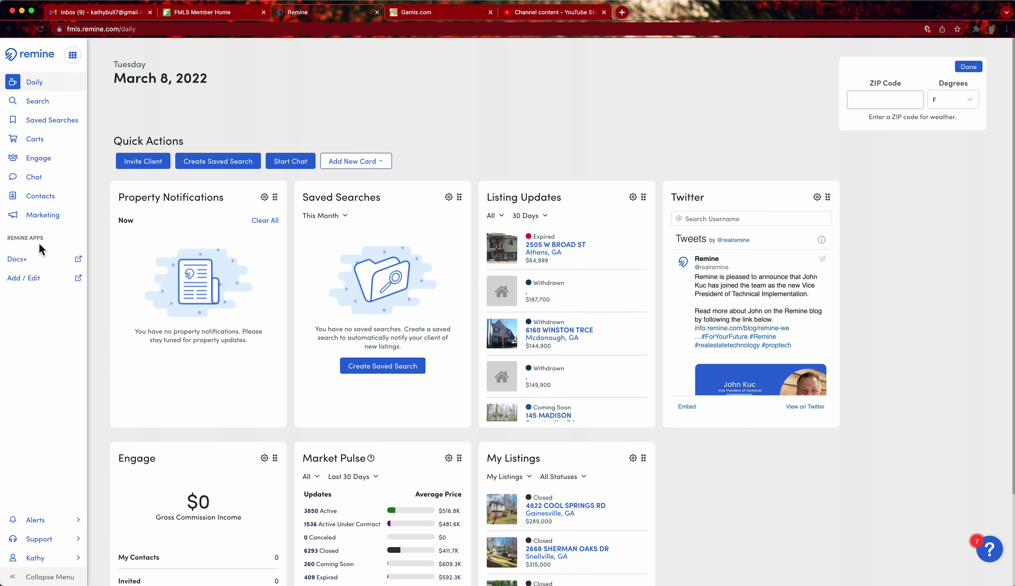
# Start a new Single Family Residence listing as Residential Detached, not registered, and continue
pyautogui.click(17, 279)
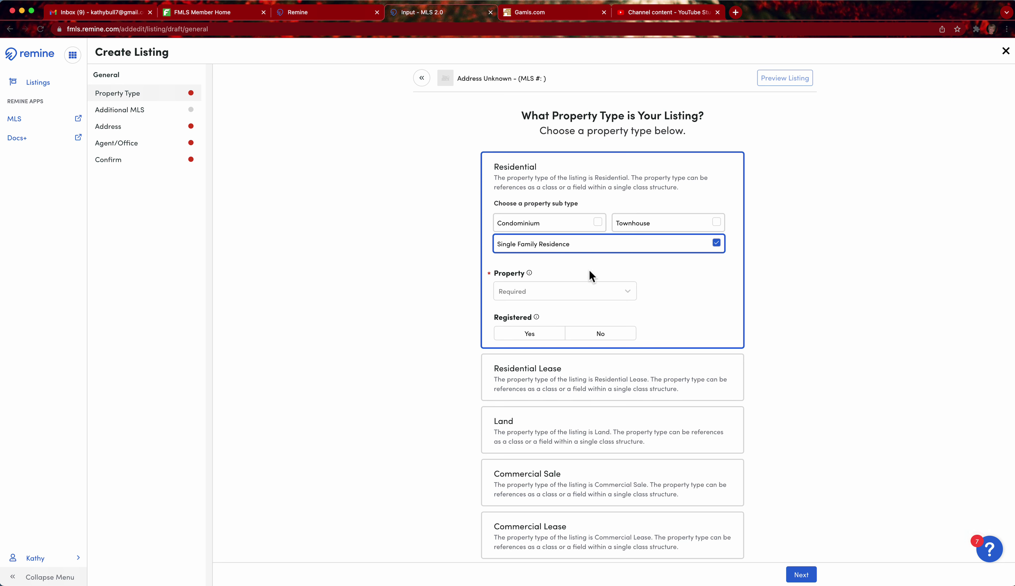
pyautogui.click(632, 298)
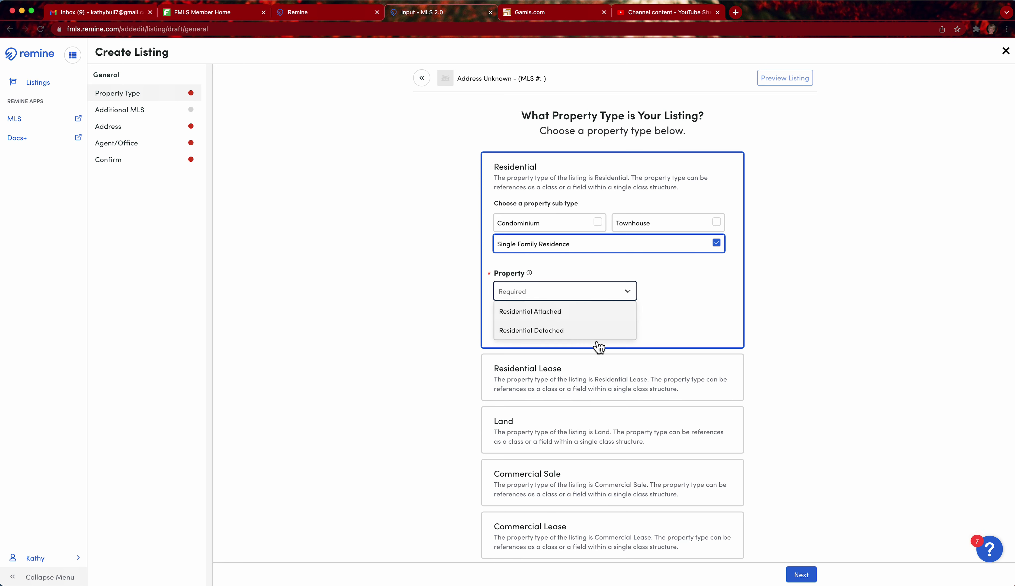
pyautogui.click(595, 334)
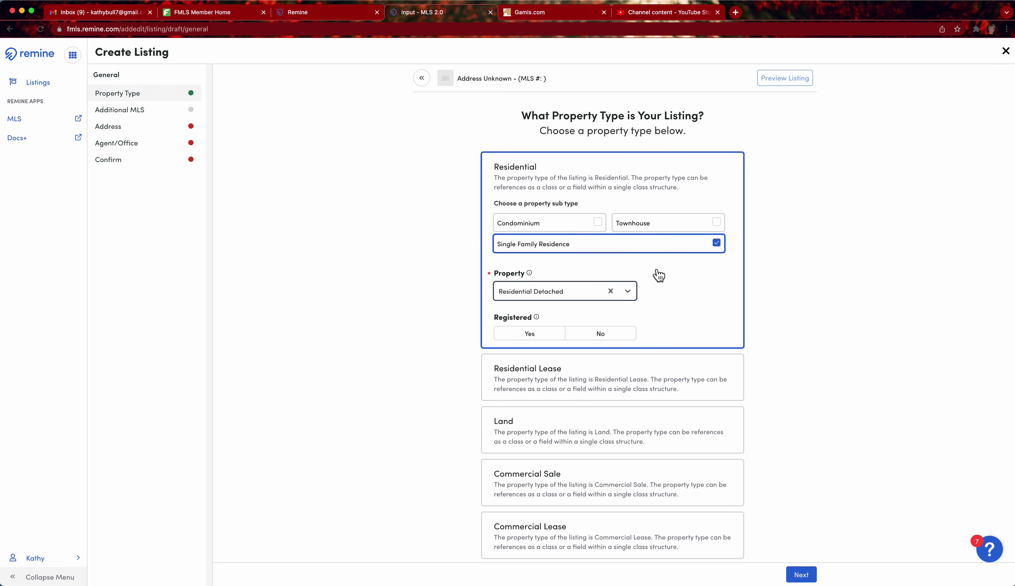
pyautogui.click(628, 339)
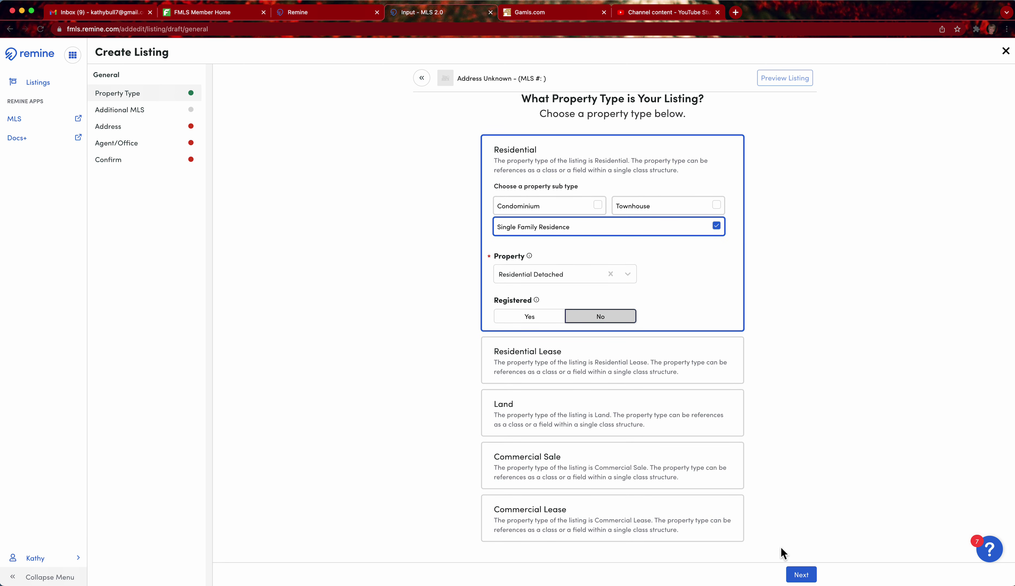
pyautogui.click(802, 575)
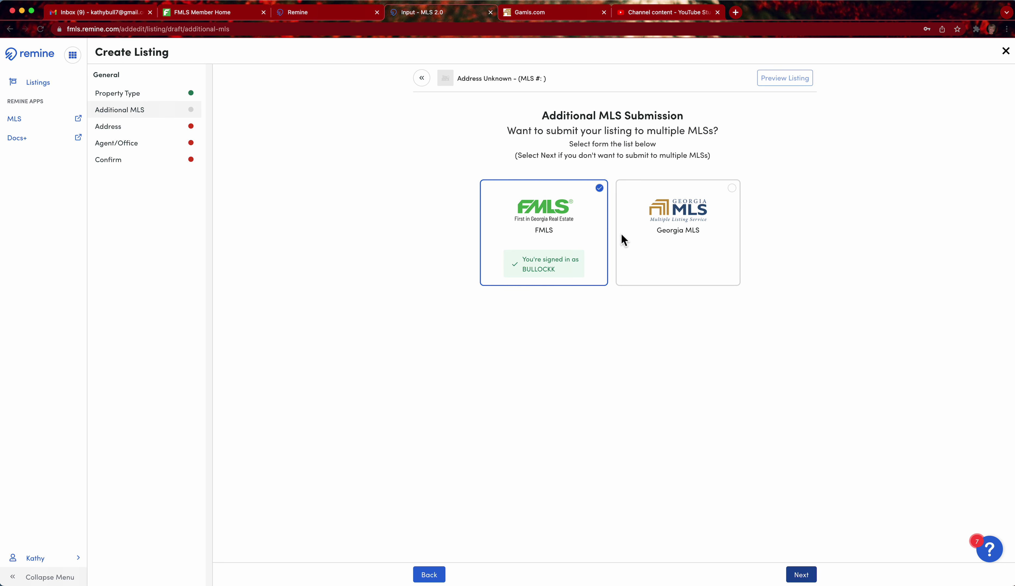
# Select Georgia MLS as an additional submission alongside FMLS
pyautogui.click(738, 190)
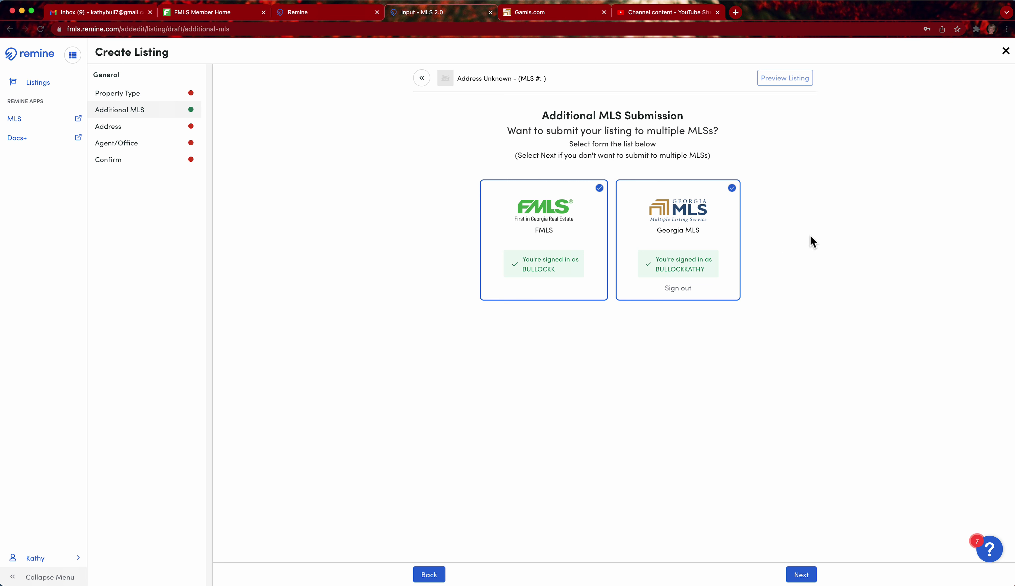
pyautogui.click(812, 578)
pyautogui.click(573, 178)
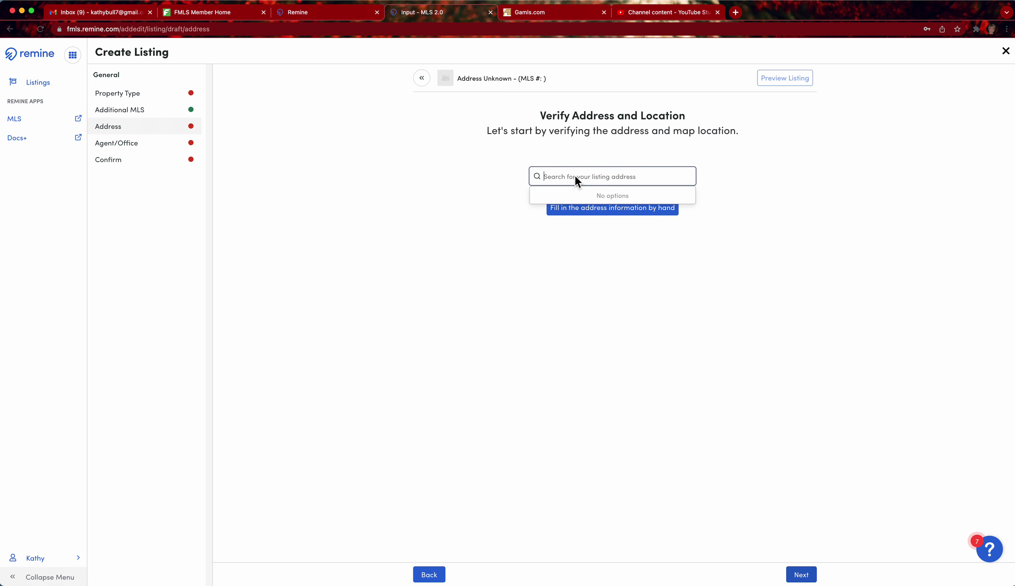
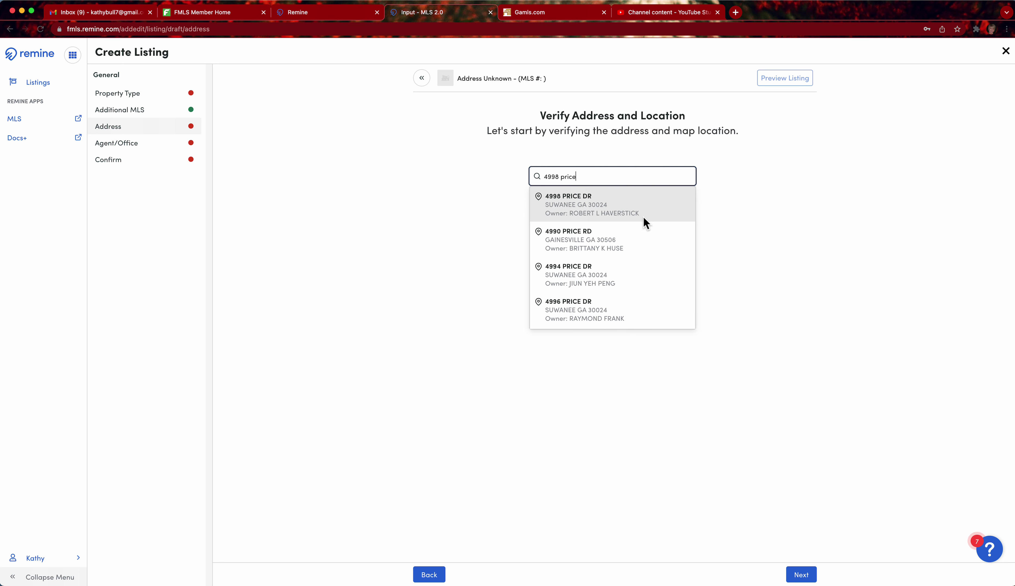
pyautogui.click(601, 206)
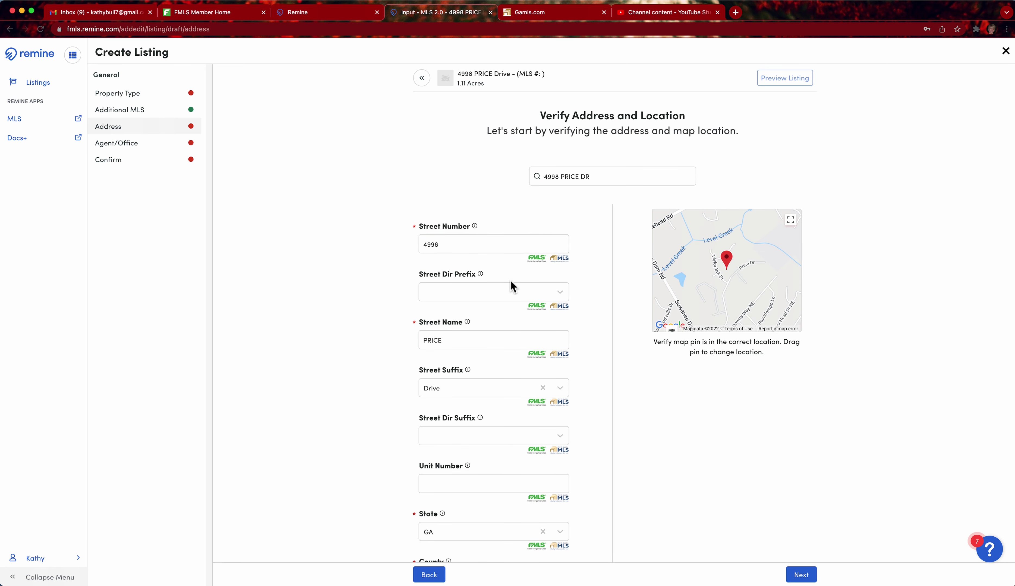
# Retype the all-caps street name as 'Price'
pyautogui.scroll(-1, 438, 296)
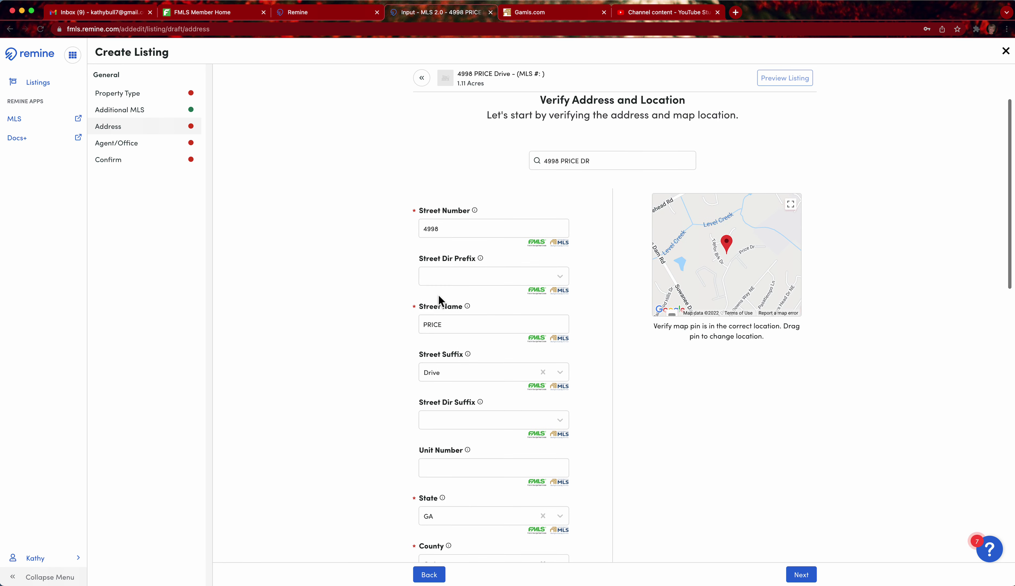
pyautogui.doubleClick(449, 327)
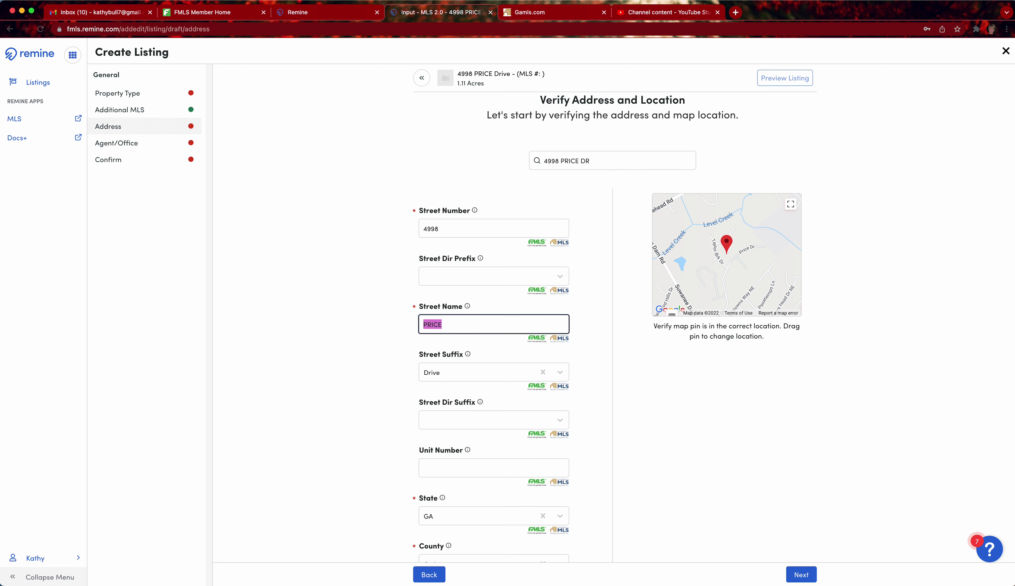
pyautogui.write('Price')
pyautogui.scroll(-5, 512, 322)
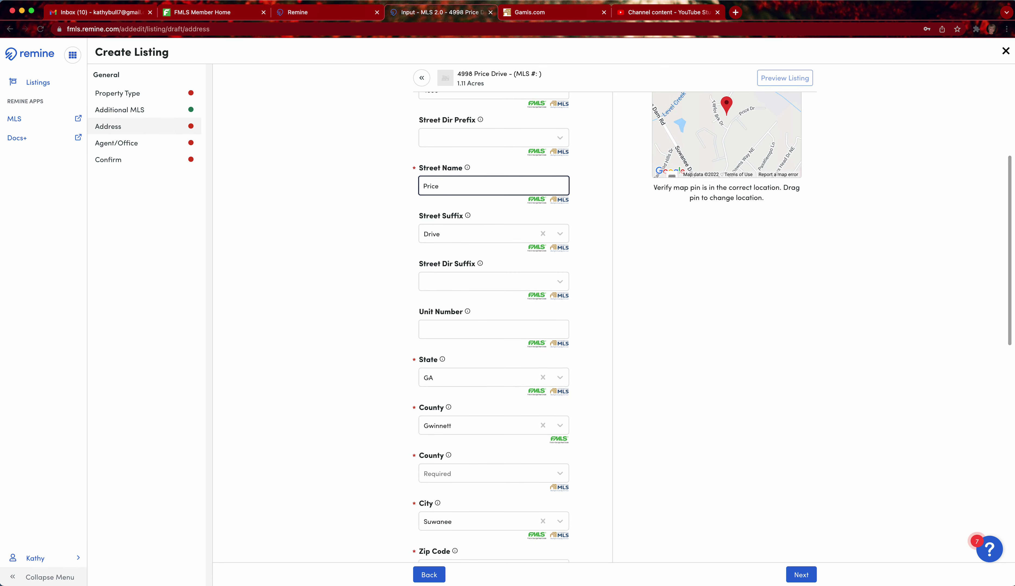
pyautogui.scroll(-2, 512, 322)
pyautogui.scroll(-3, 468, 327)
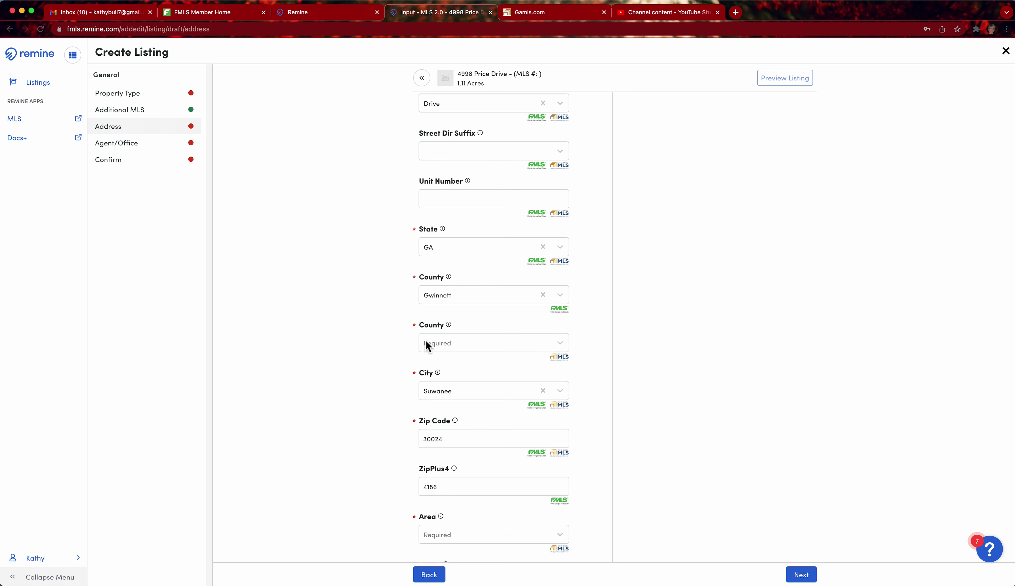
# Set the Georgia MLS county to Gwinnett and the area to GWN1
pyautogui.click(445, 345)
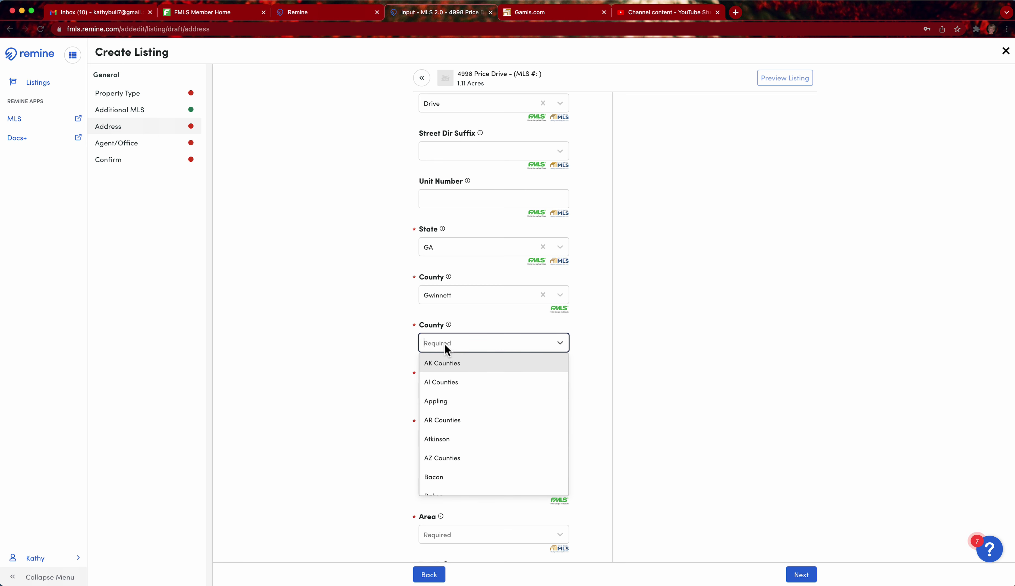
pyautogui.write('Gwinn')
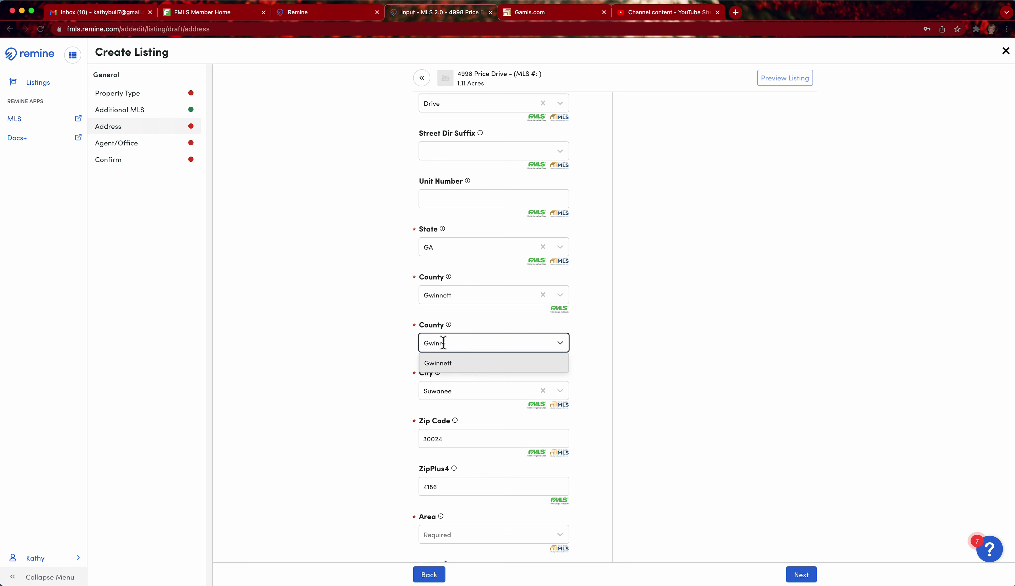
pyautogui.click(443, 365)
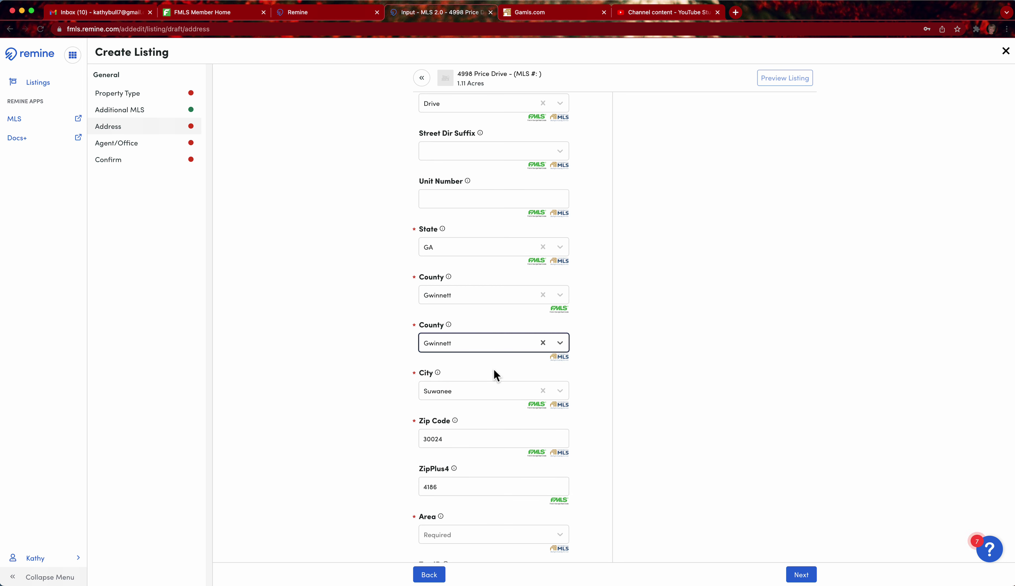
pyautogui.scroll(-5, 494, 370)
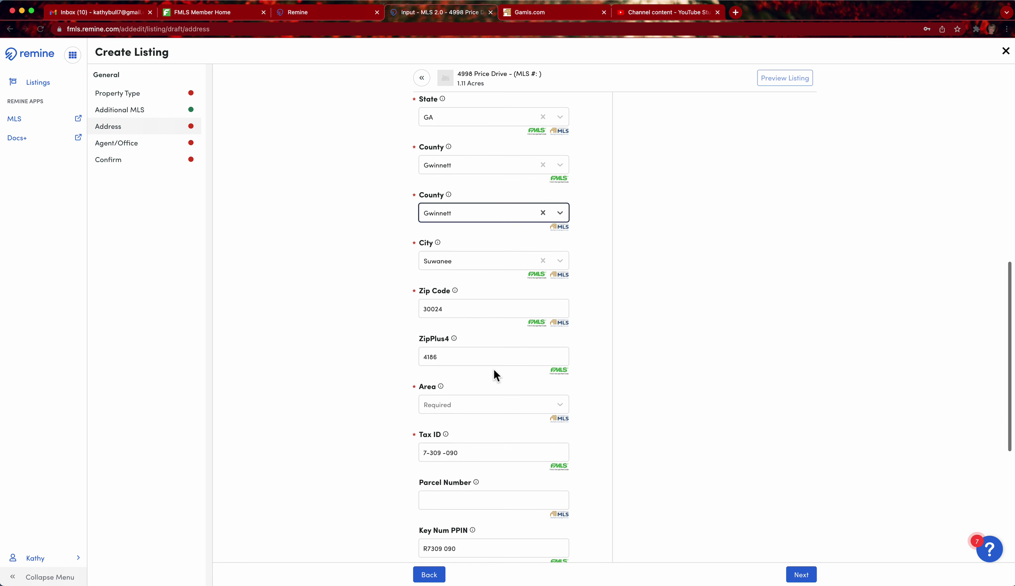
pyautogui.click(459, 406)
pyautogui.click(468, 423)
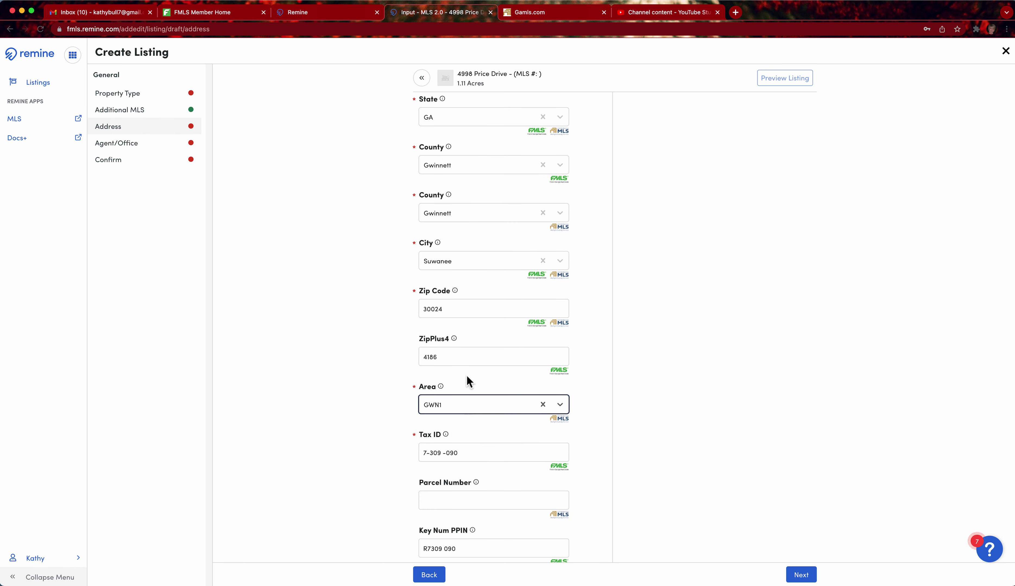
# Enter 'Belmore' as the subdivision and continue to the listing agent step
pyautogui.scroll(-7, 467, 376)
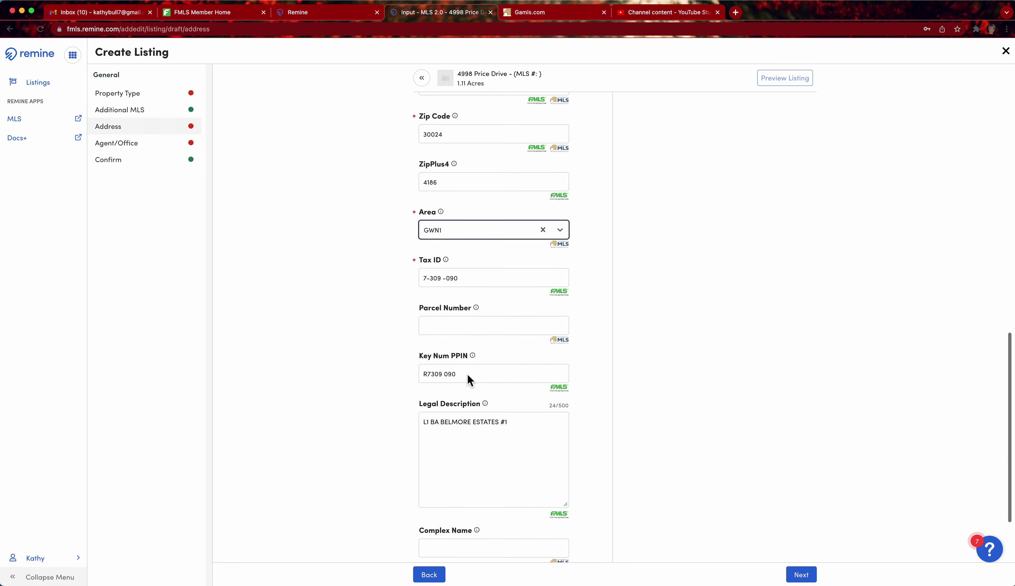
pyautogui.scroll(-4, 467, 379)
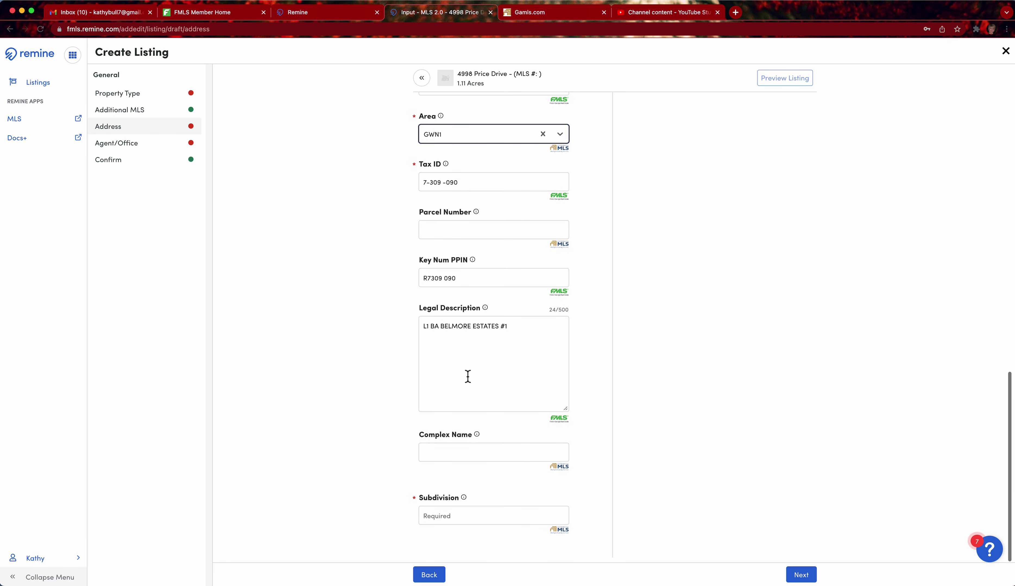
pyautogui.click(449, 520)
pyautogui.write('B')
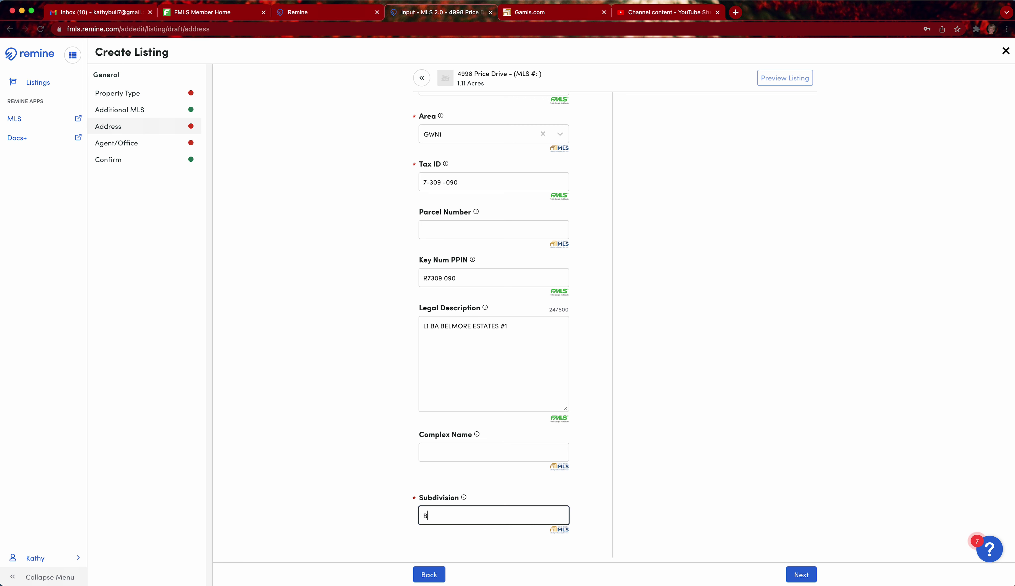
pyautogui.write('elmore')
pyautogui.click(801, 576)
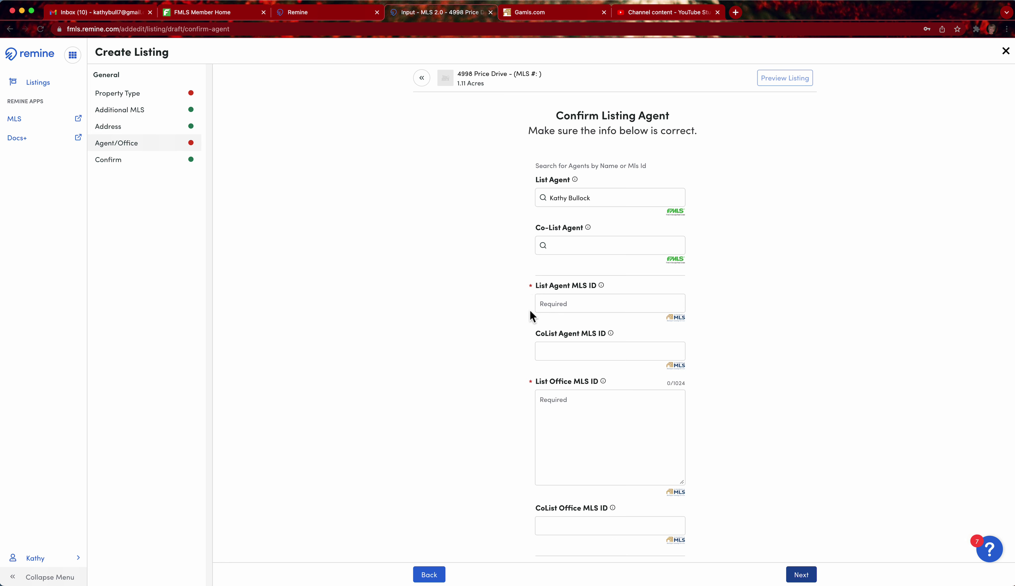
# Re-enter the list agent's MLS ID and set the list office MLS ID to KWR
pyautogui.click(543, 304)
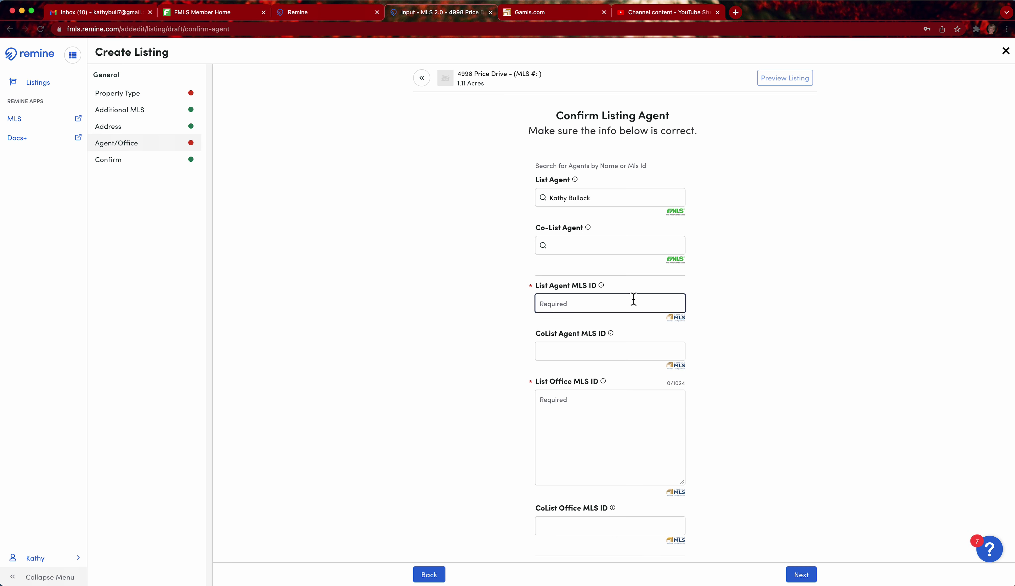
pyautogui.write('KWRS01')
pyautogui.click(546, 407)
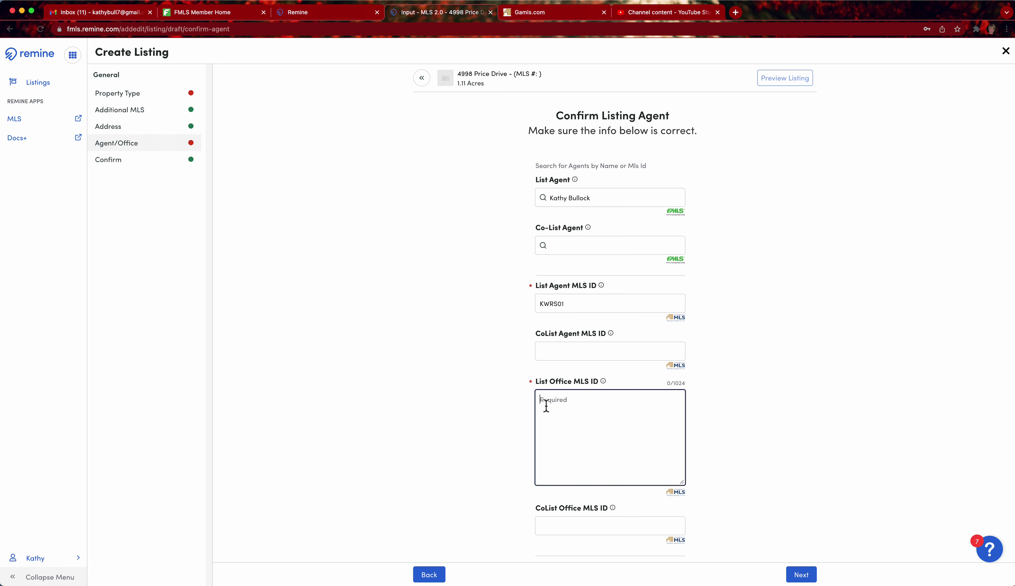
pyautogui.click(568, 306)
pyautogui.doubleClick(570, 306)
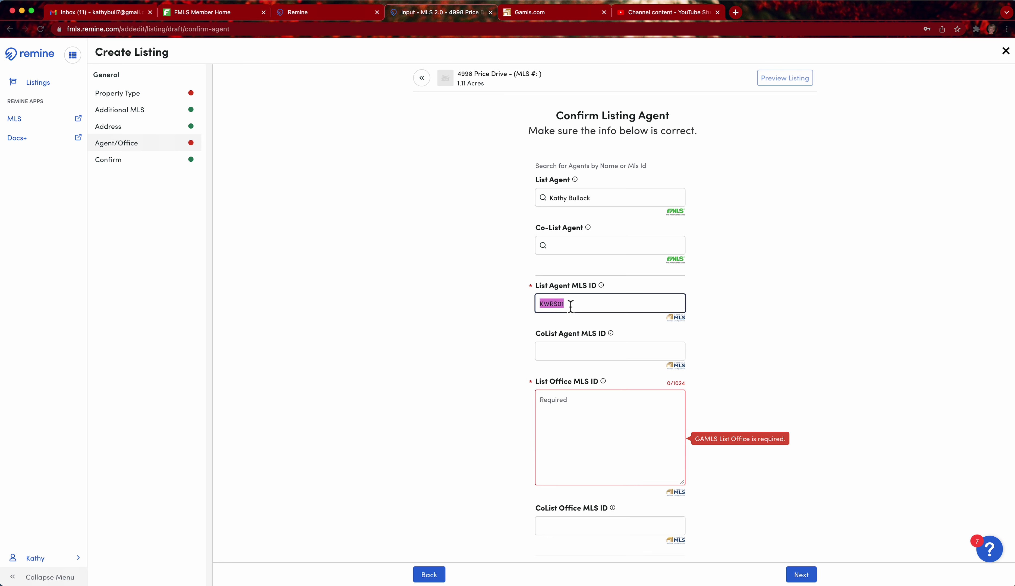
pyautogui.click(567, 308)
pyautogui.doubleClick(567, 308)
pyautogui.click(546, 399)
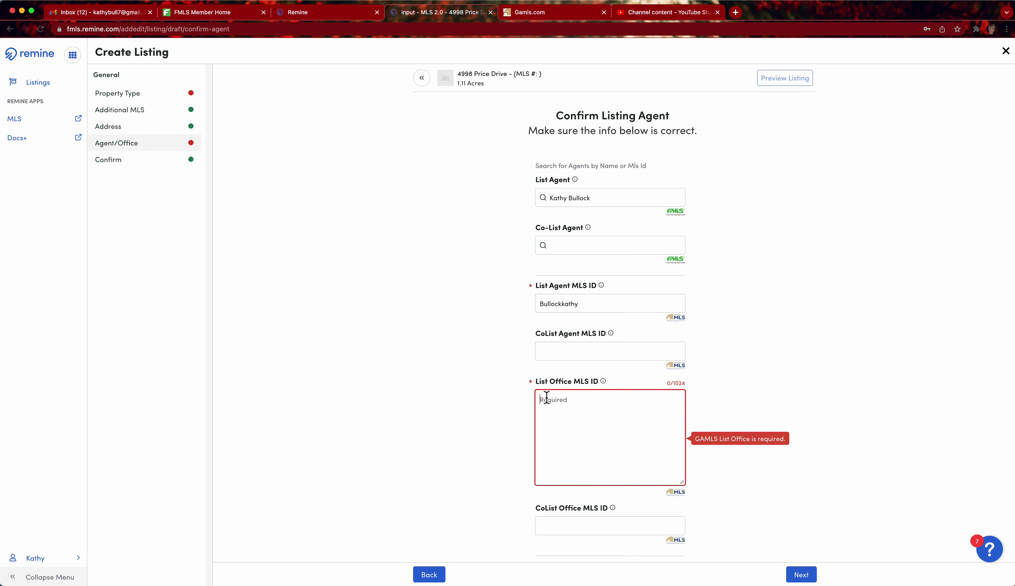
pyautogui.write('KWRS01')
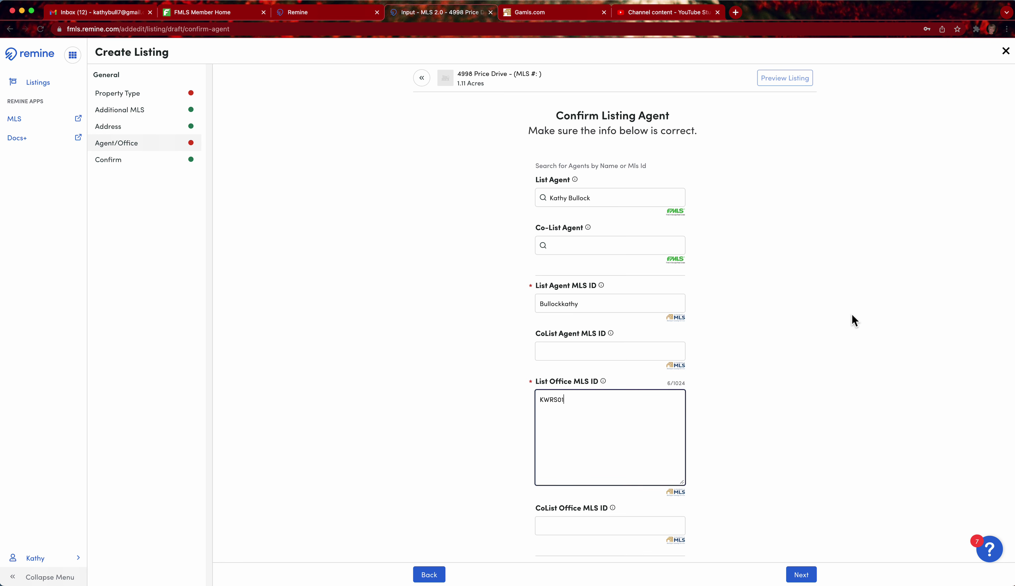
# Set the Listing Contract Date to March 8, 2022
pyautogui.scroll(-3, 852, 315)
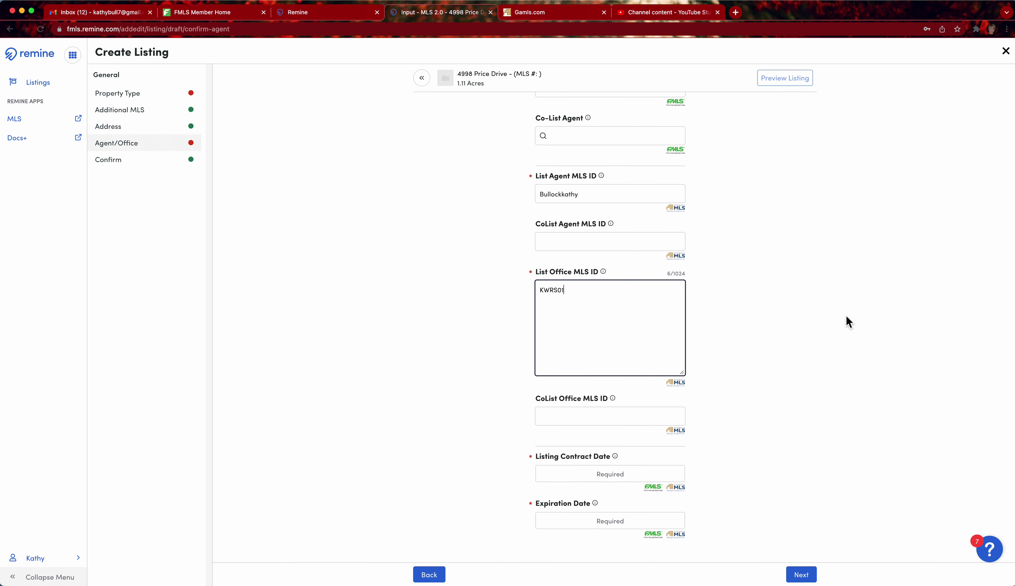
pyautogui.click(634, 476)
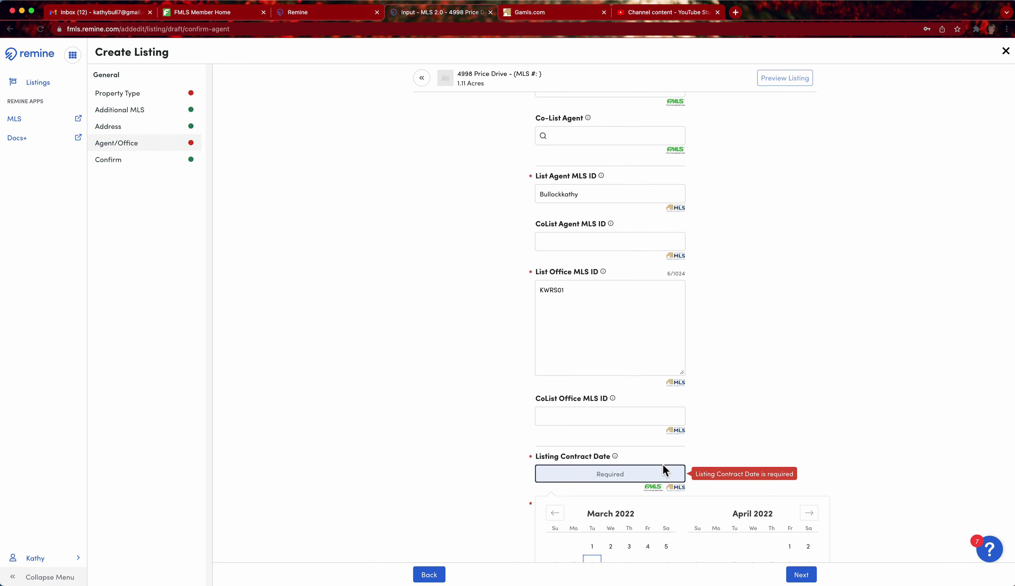
pyautogui.scroll(-2, 663, 465)
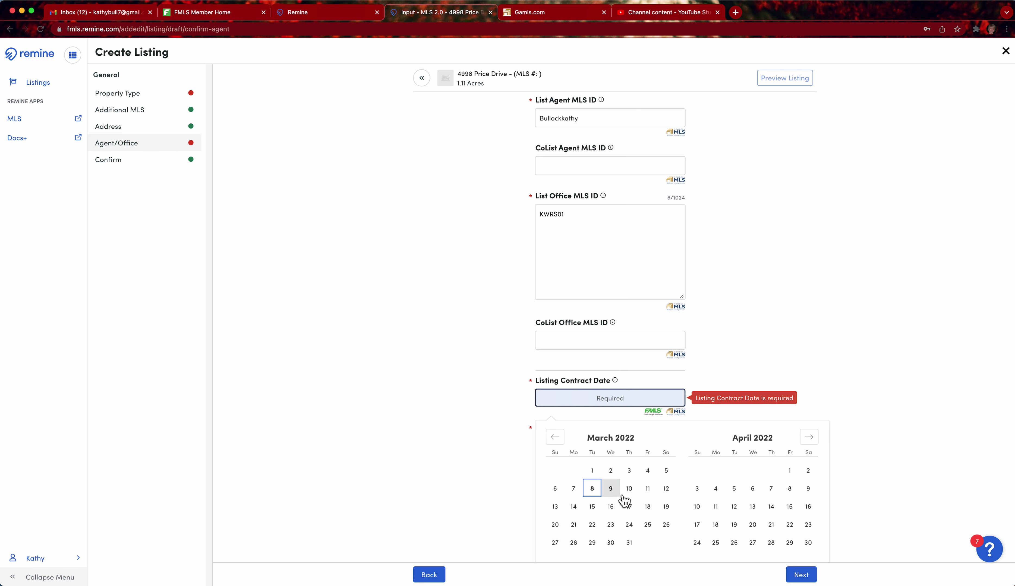
pyautogui.click(647, 489)
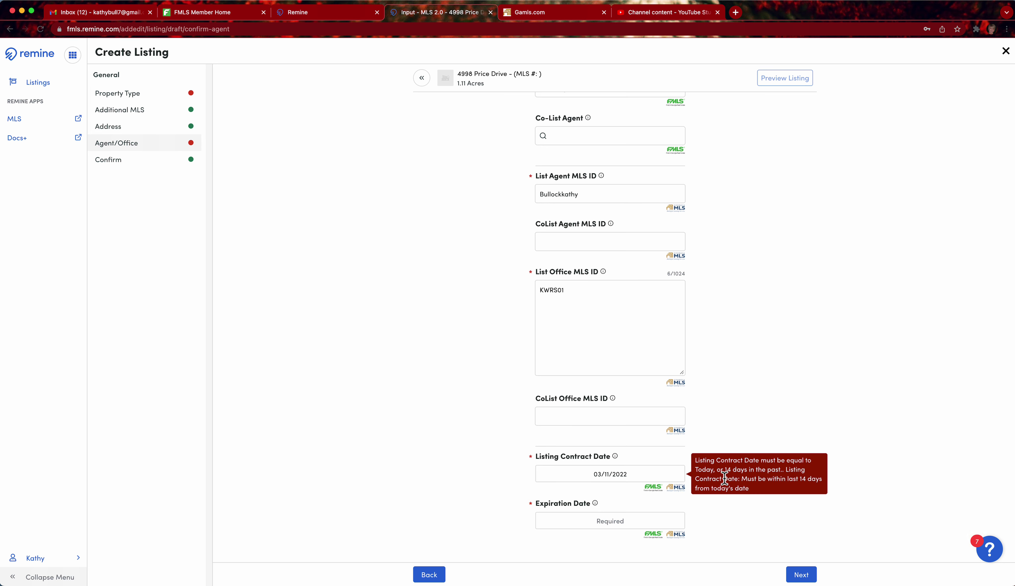
pyautogui.click(624, 477)
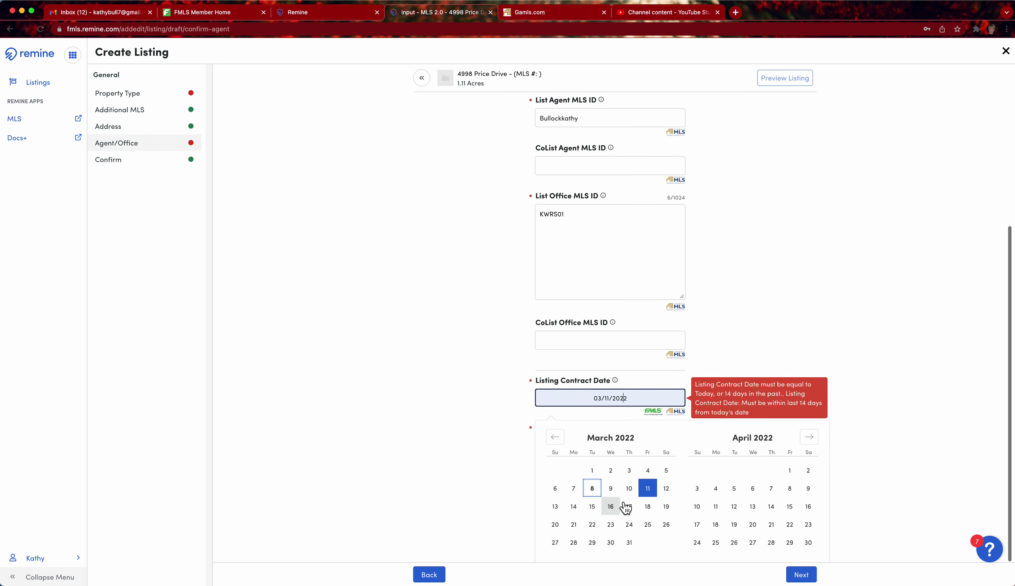
pyautogui.click(592, 489)
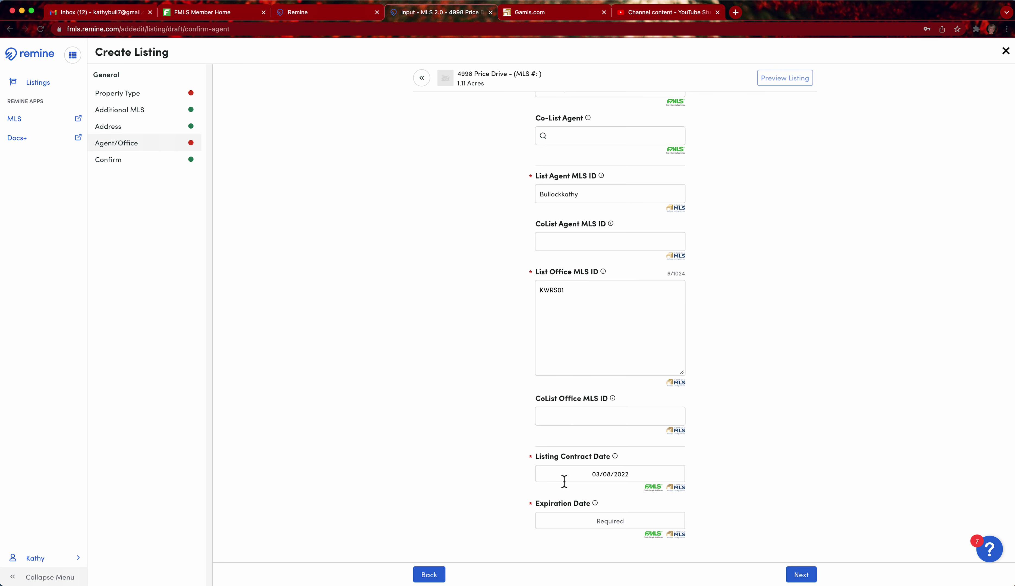
# Set the Expiration Date to June 7, 2022
pyautogui.click(605, 523)
pyautogui.scroll(-5, 721, 528)
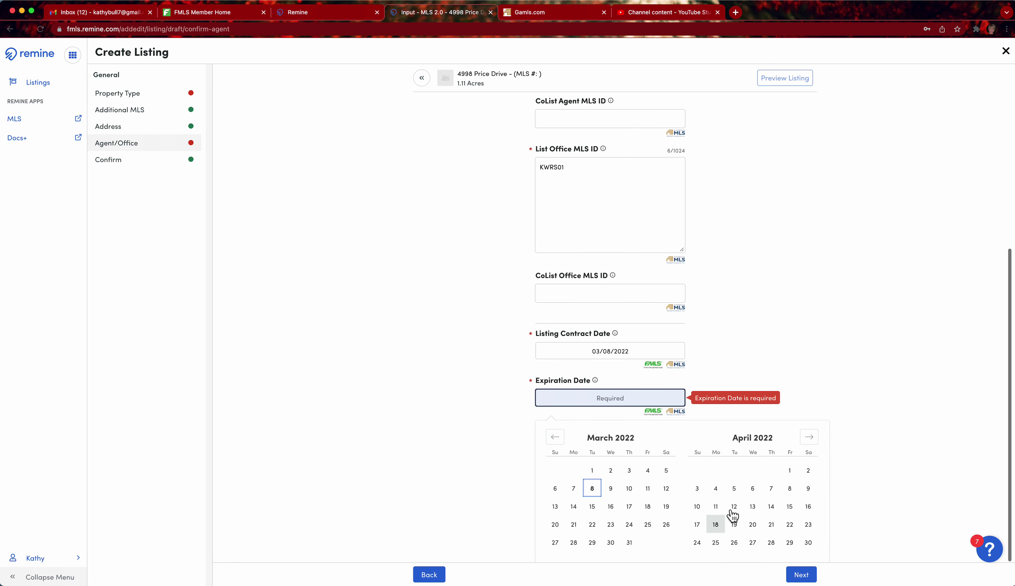
pyautogui.click(812, 442)
pyautogui.click(812, 442)
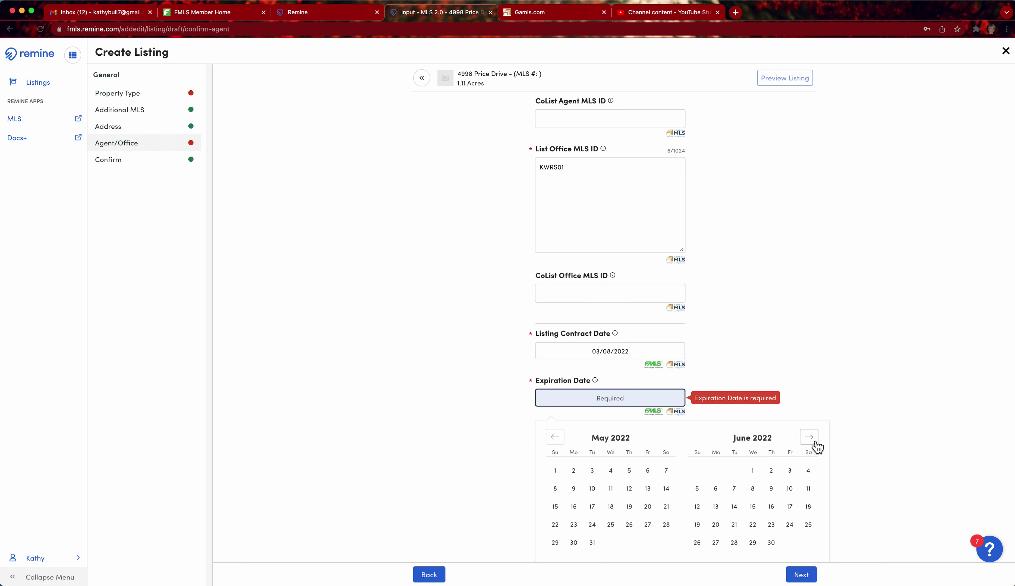
pyautogui.click(735, 490)
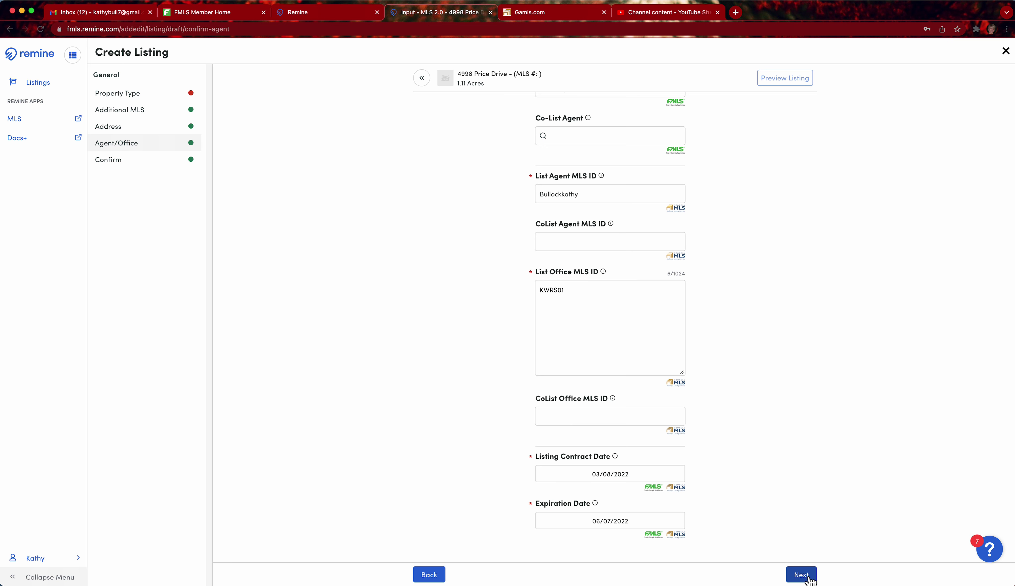
pyautogui.click(809, 579)
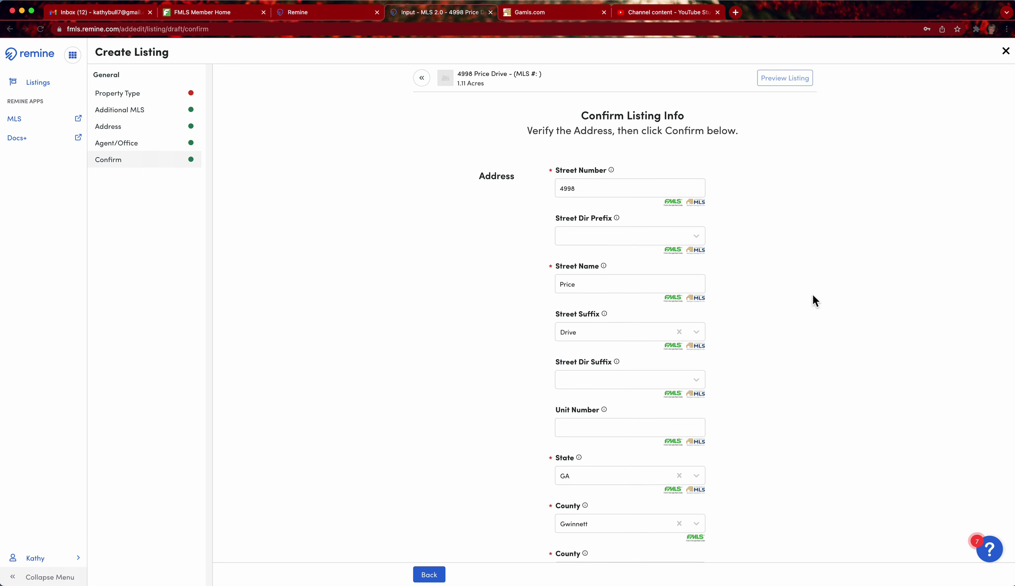
pyautogui.scroll(-3, 788, 238)
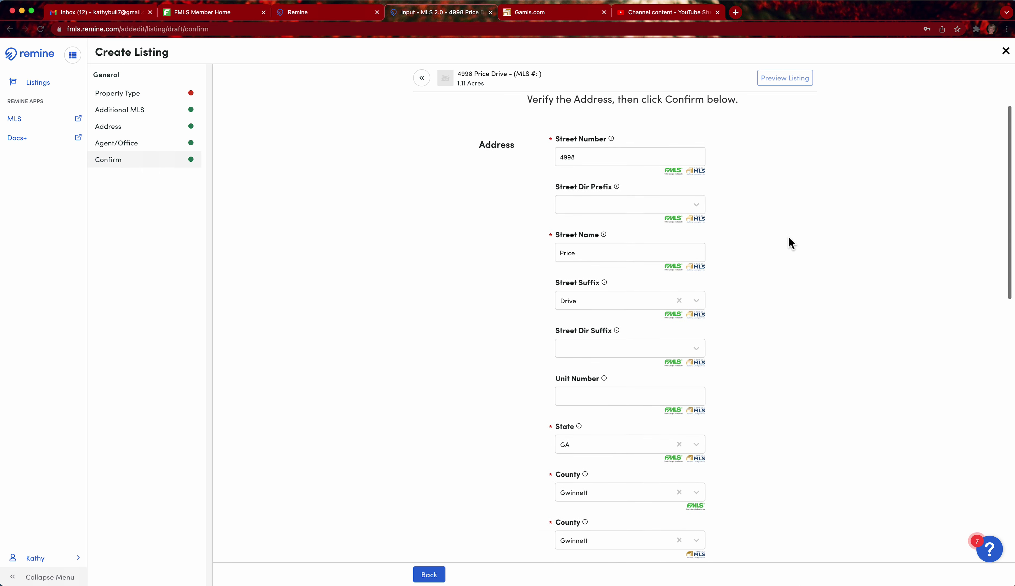
pyautogui.scroll(-10, 788, 238)
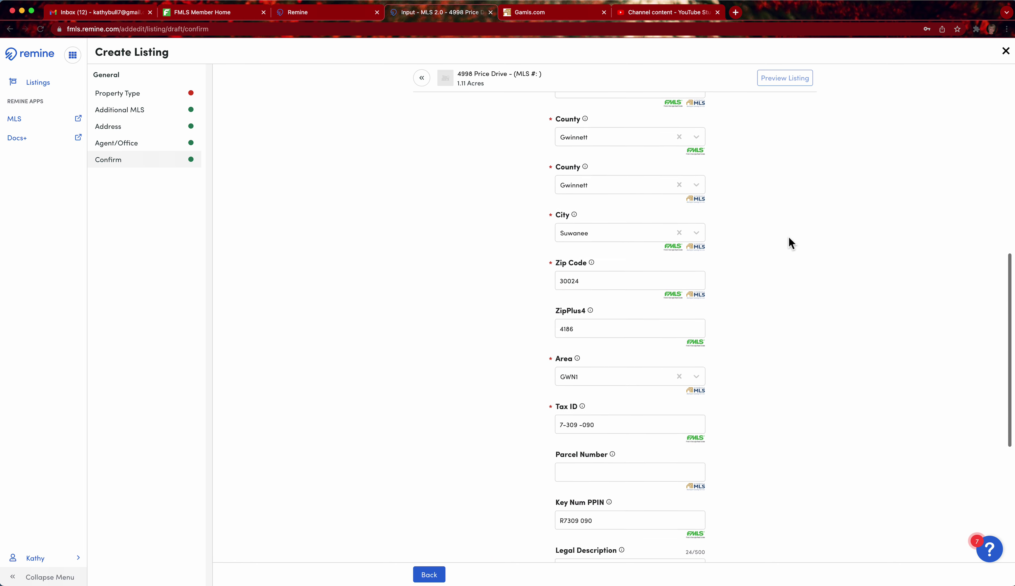
pyautogui.scroll(-3, 788, 238)
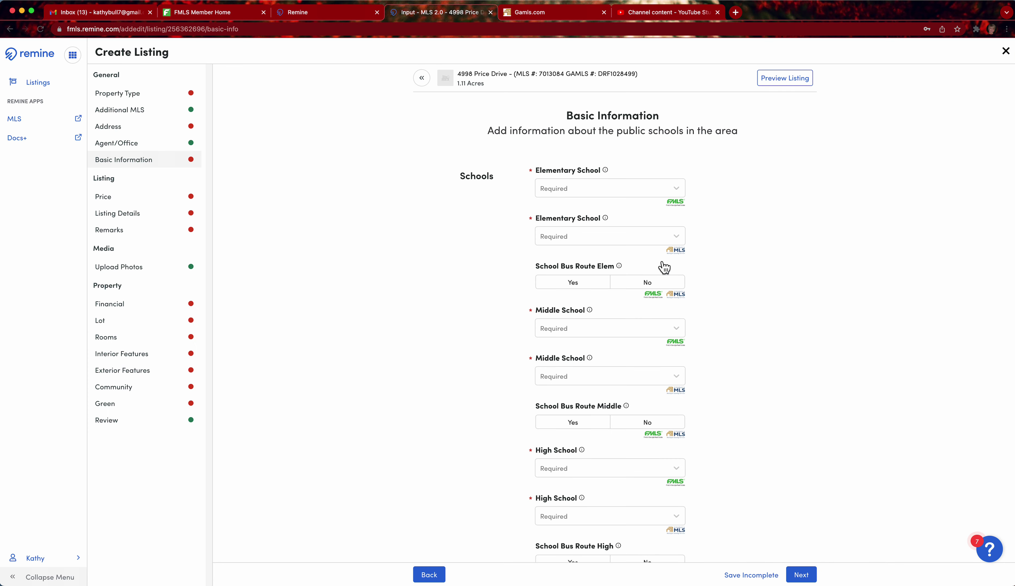
# Set both elementary school fields to Riverside - Gwinnett with bus route Yes
pyautogui.click(572, 195)
pyautogui.click(572, 195)
pyautogui.click(572, 191)
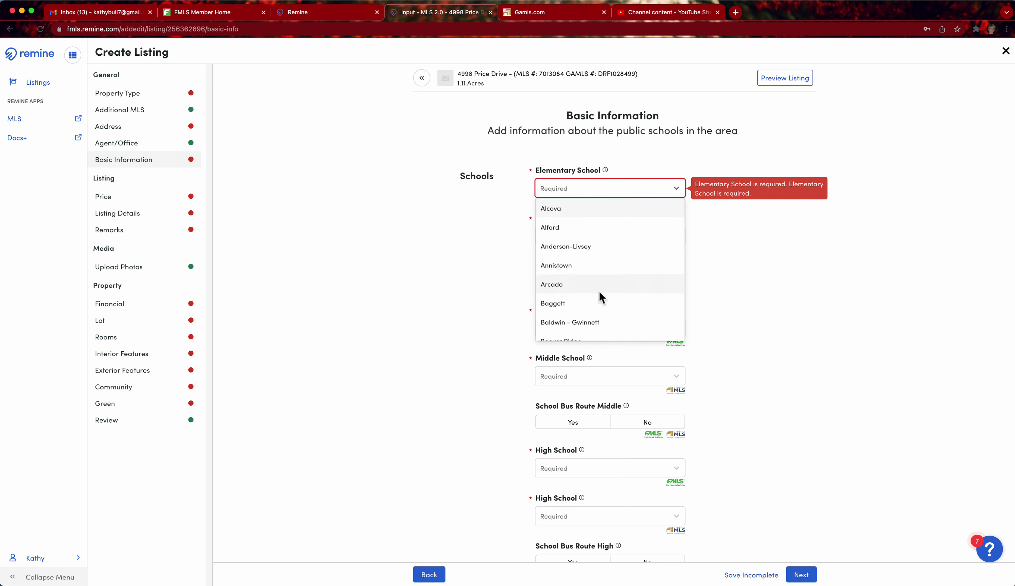
pyautogui.write('riv')
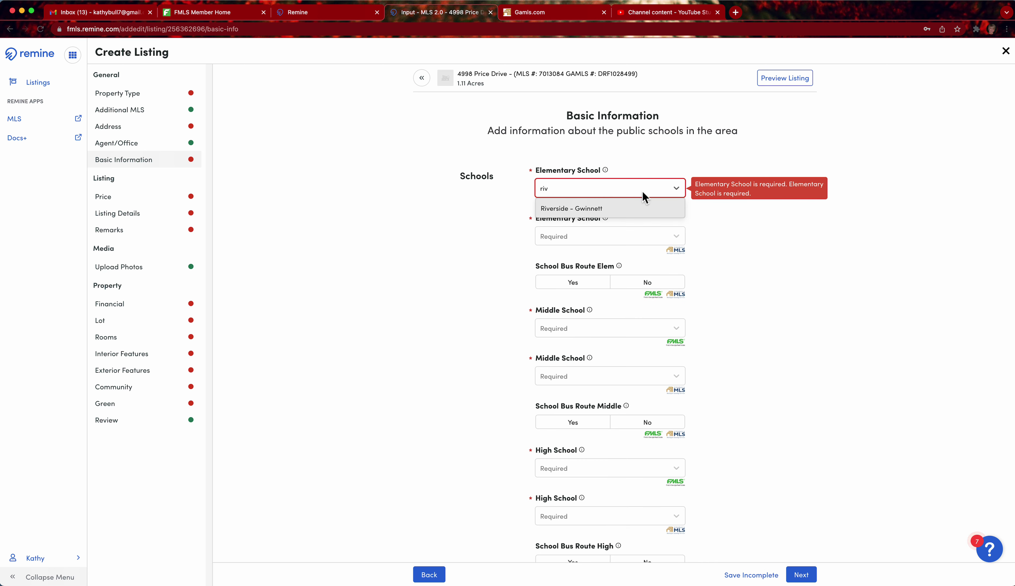
pyautogui.click(612, 208)
pyautogui.click(556, 239)
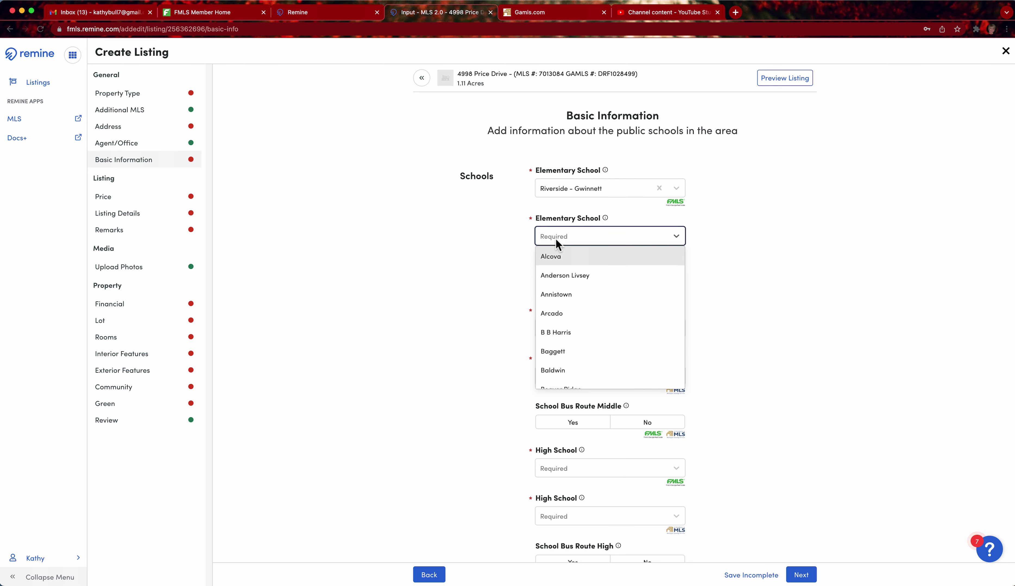
pyautogui.write('river')
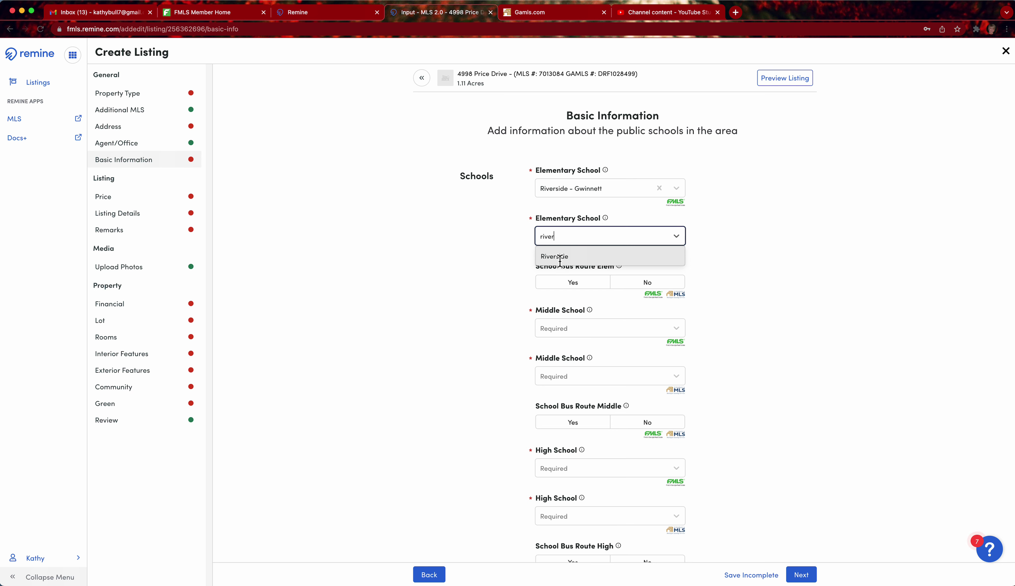
pyautogui.click(562, 256)
pyautogui.click(587, 287)
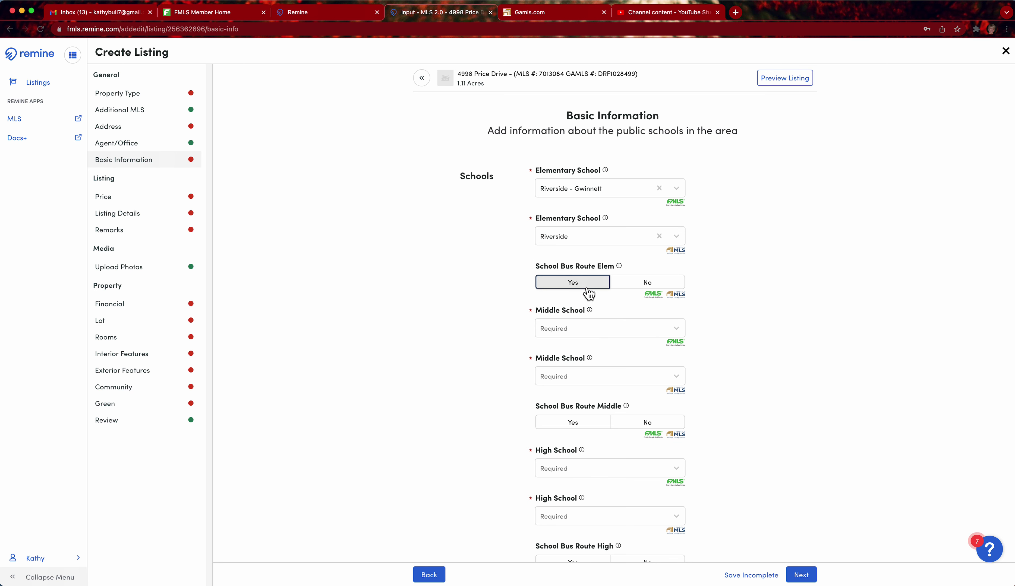
# Set the FMLS and GAMLS middle schools to North Gwinnett with bus route Yes
pyautogui.click(560, 330)
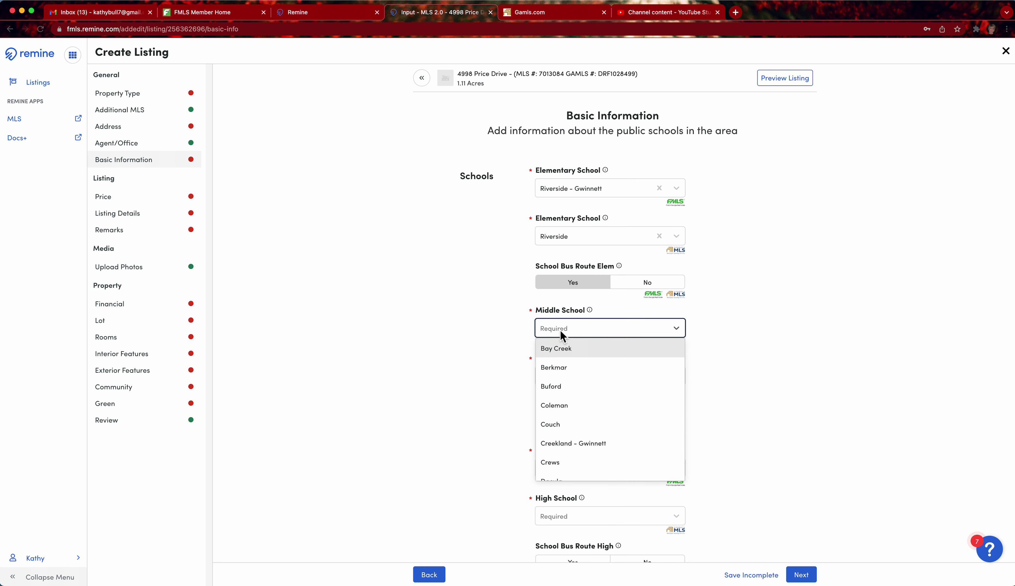
pyautogui.write('Nort')
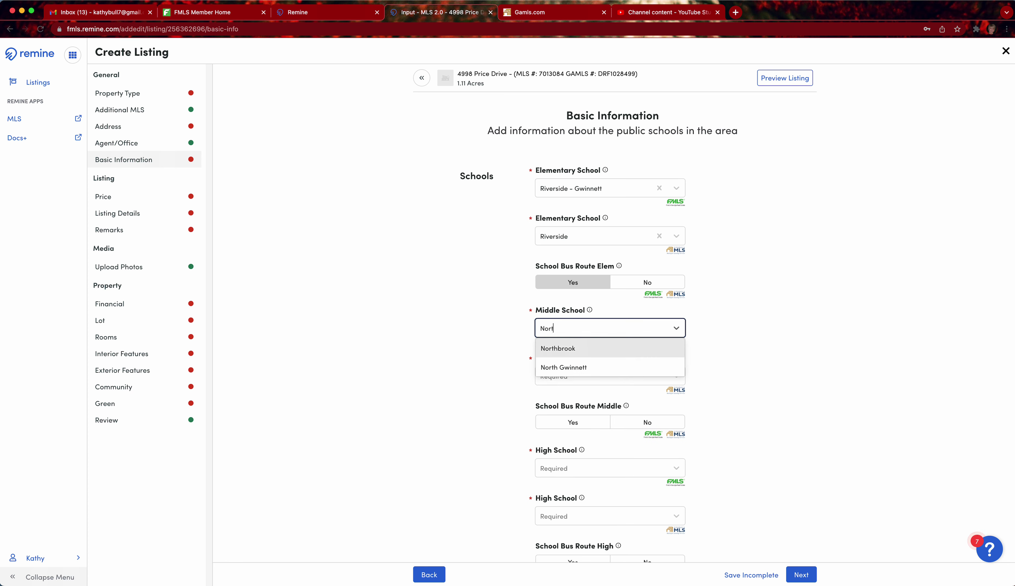
pyautogui.write('h')
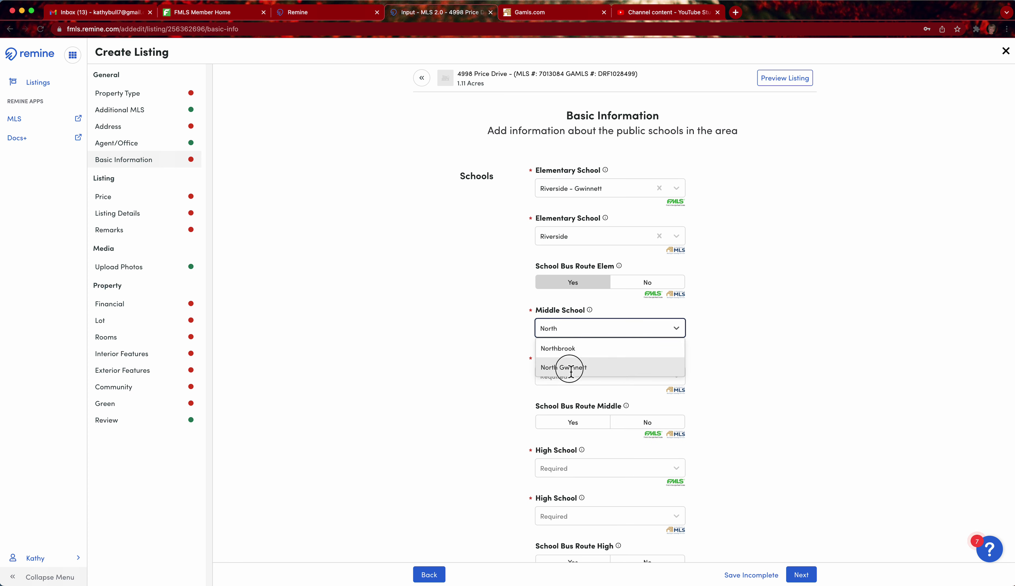
pyautogui.click(572, 368)
pyautogui.click(569, 379)
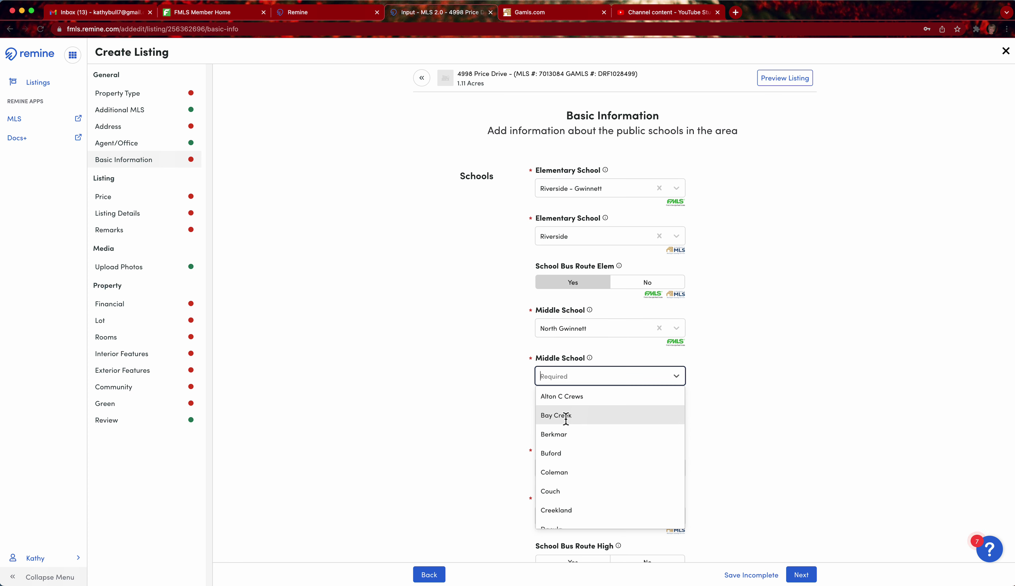
pyautogui.write('north')
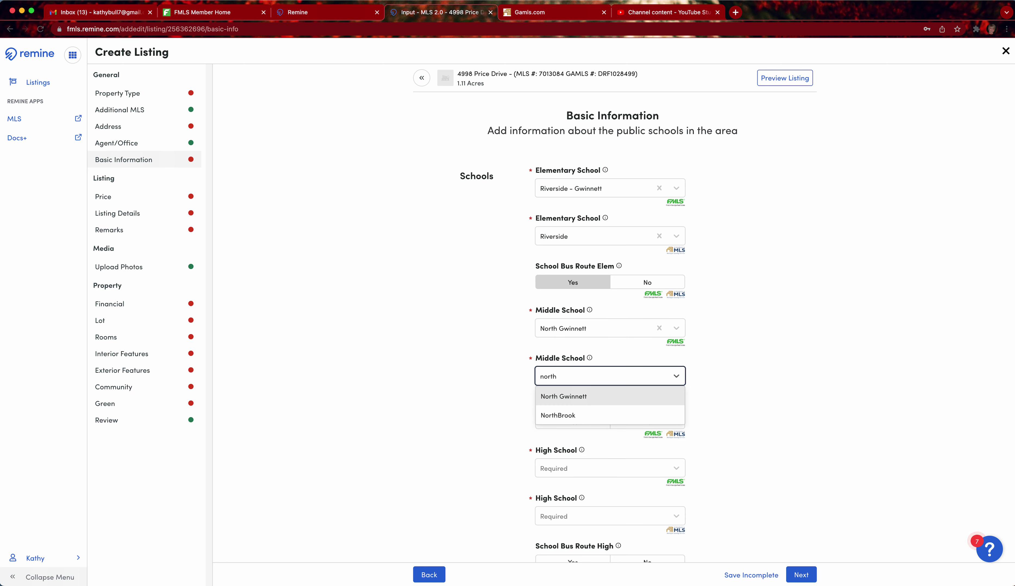
pyautogui.click(591, 402)
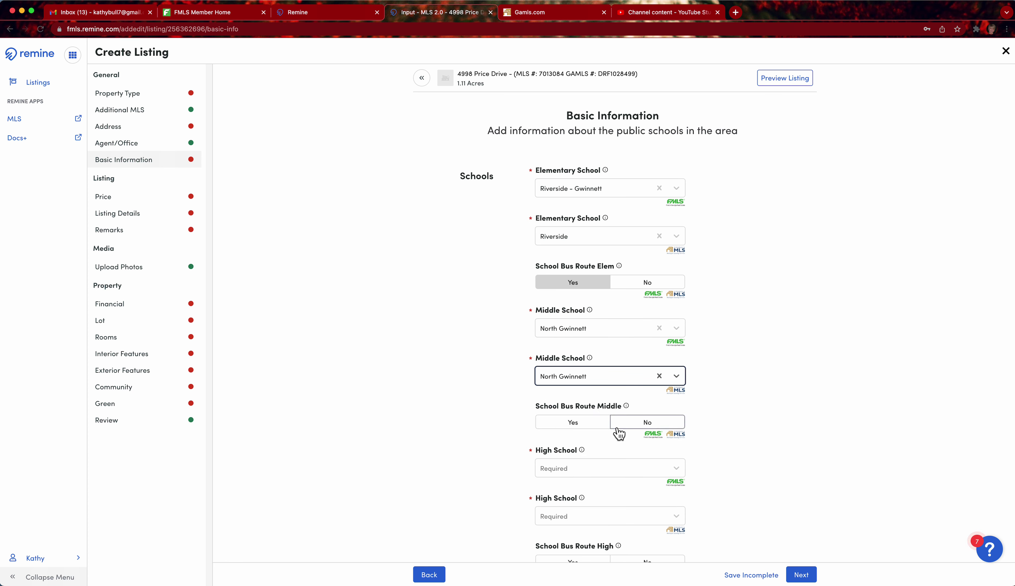
pyautogui.click(596, 423)
# Set the FMLS and GAMLS high schools to North Gwinnett with bus route Yes
pyautogui.click(560, 474)
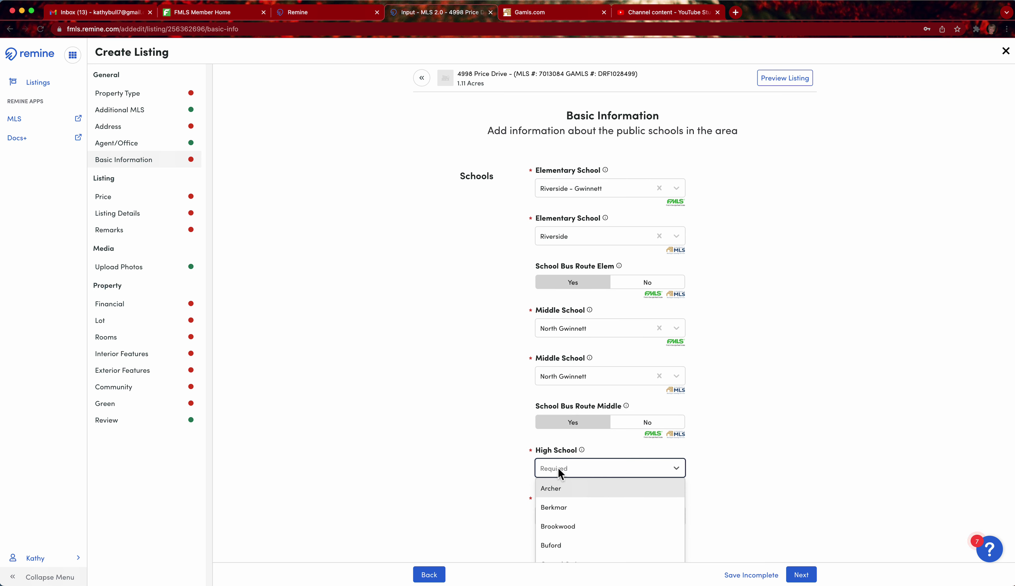
pyautogui.write('North')
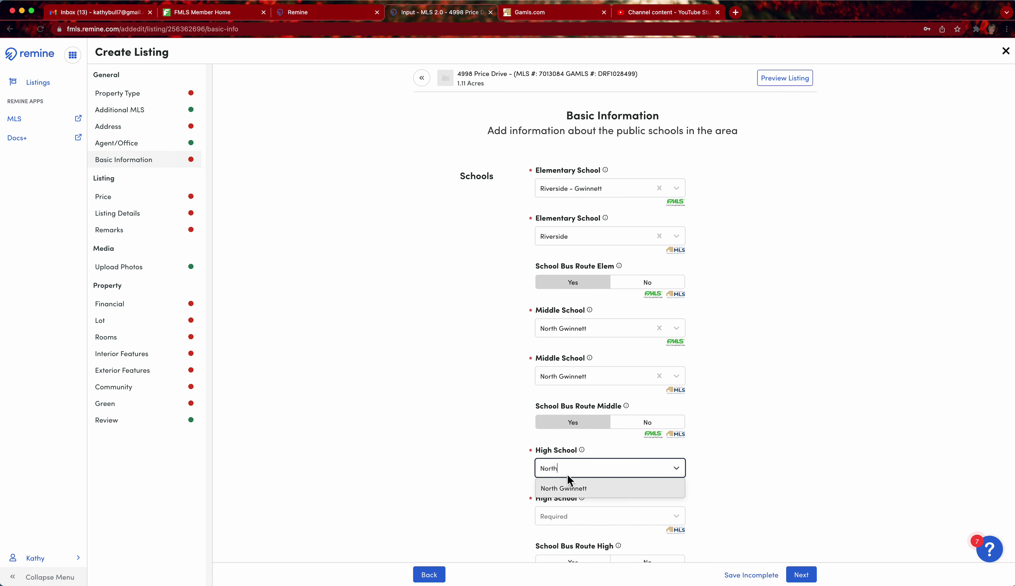
pyautogui.click(568, 488)
pyautogui.scroll(-2, 571, 499)
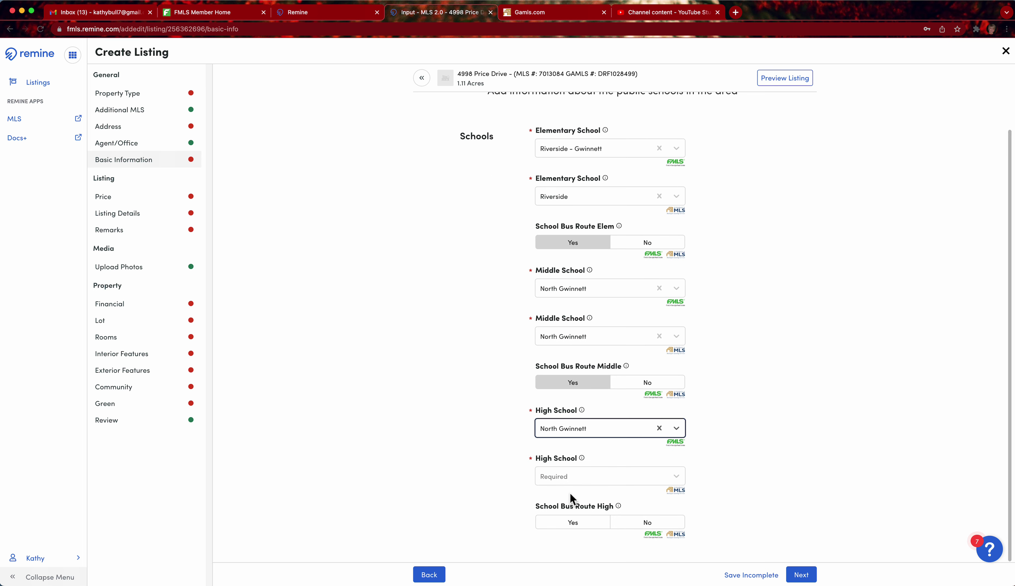
pyautogui.click(574, 523)
pyautogui.click(581, 477)
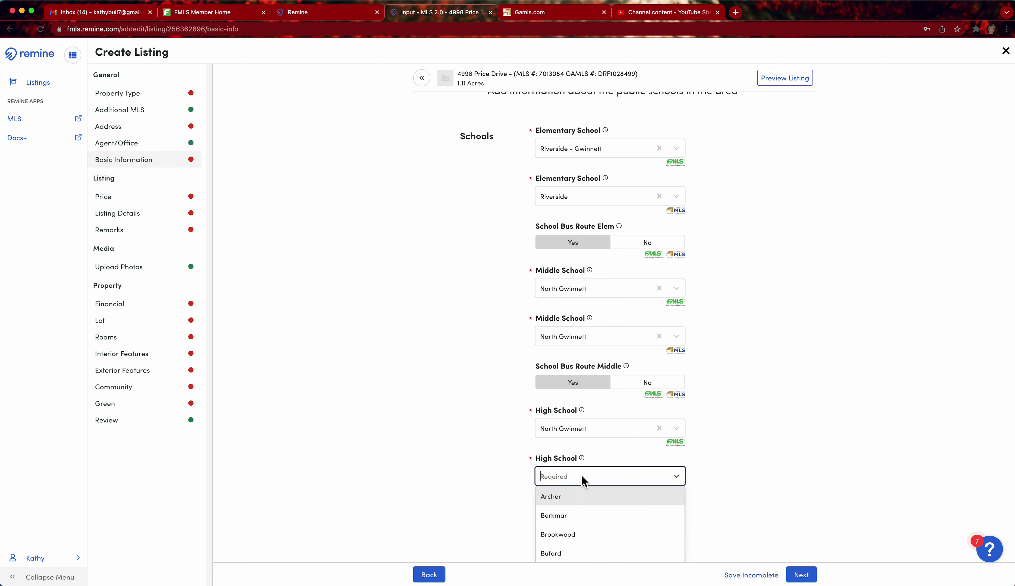
pyautogui.write('nort')
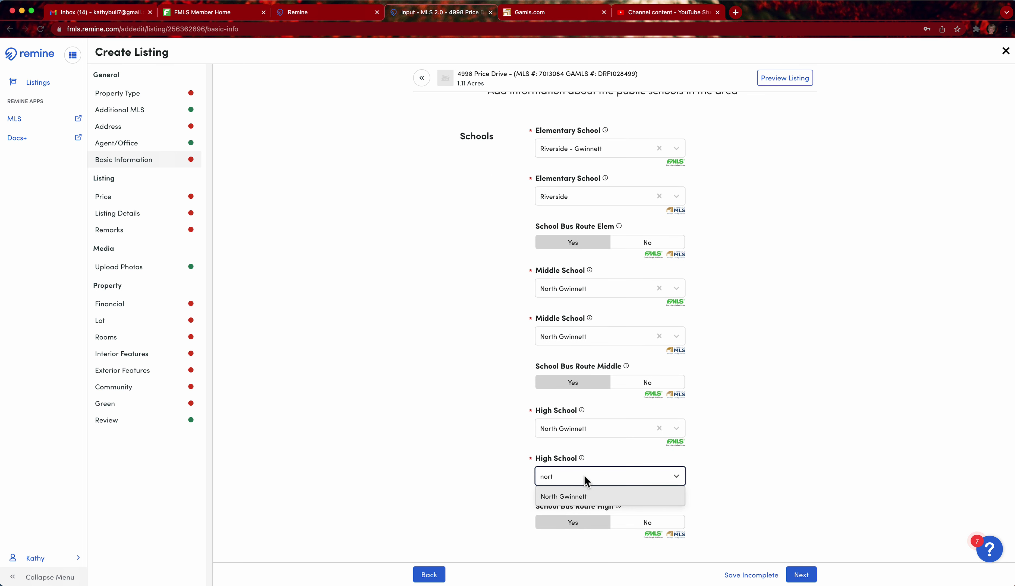
pyautogui.click(579, 499)
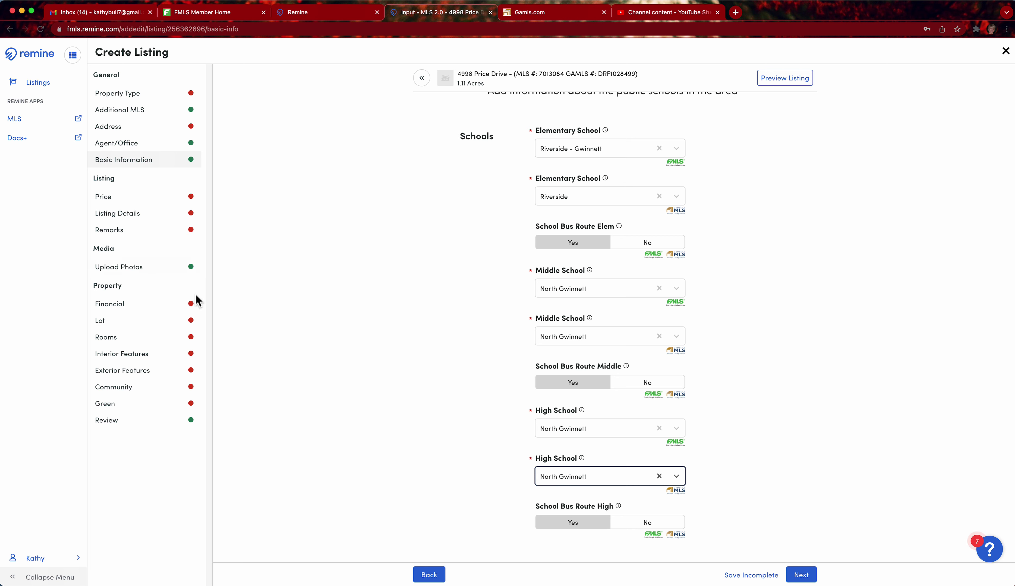
# Go through Green Features to the Review page and keep the listing status Incomplete
pyautogui.click(114, 410)
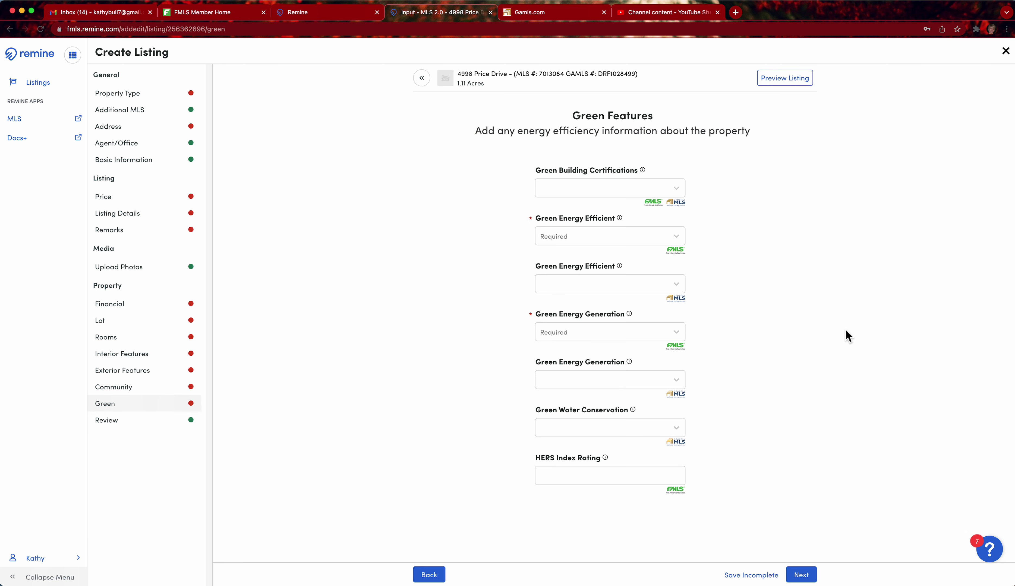
pyautogui.click(150, 408)
pyautogui.click(121, 429)
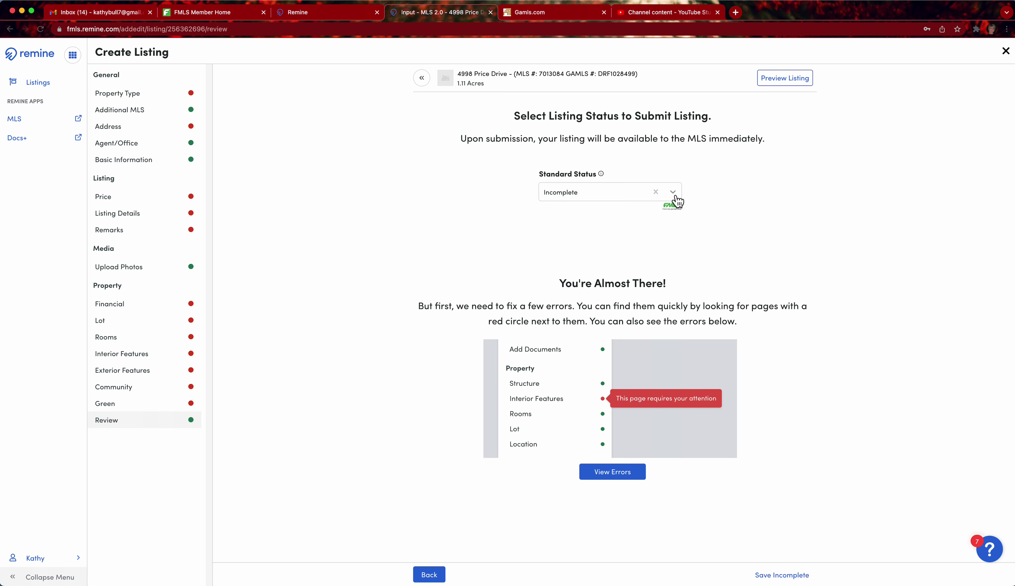
pyautogui.click(680, 197)
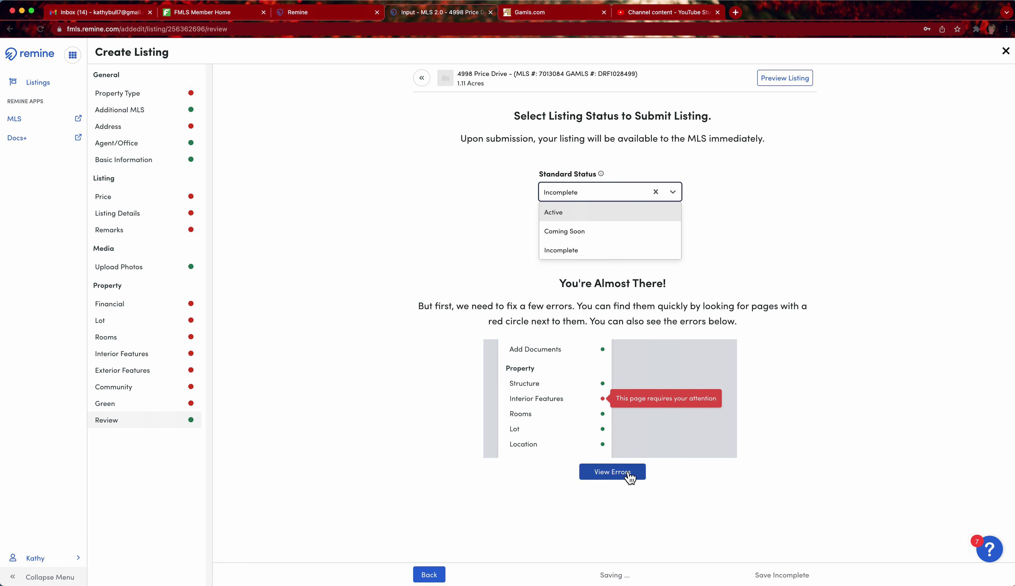
pyautogui.click(284, 467)
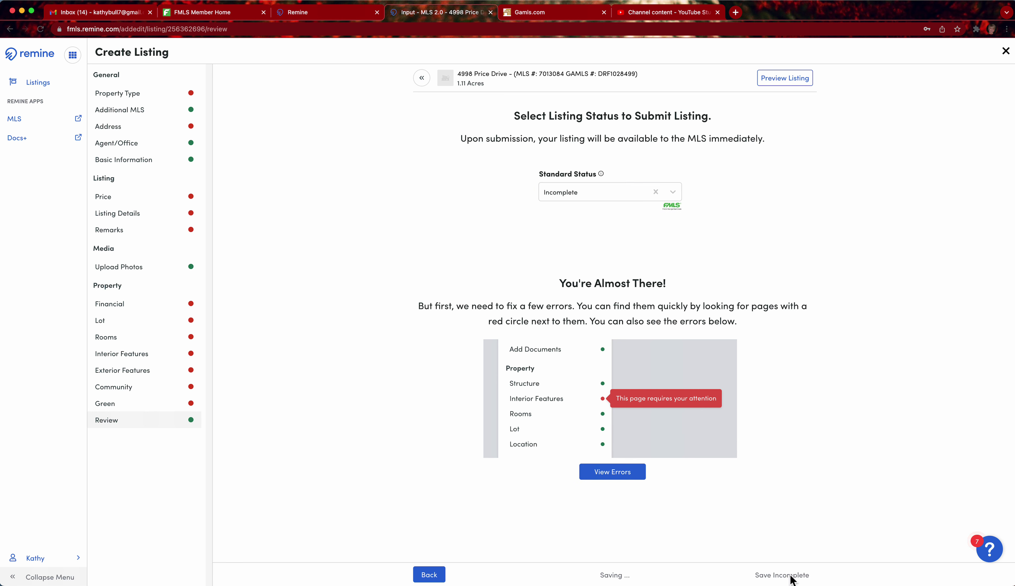
pyautogui.click(794, 580)
pyautogui.click(115, 353)
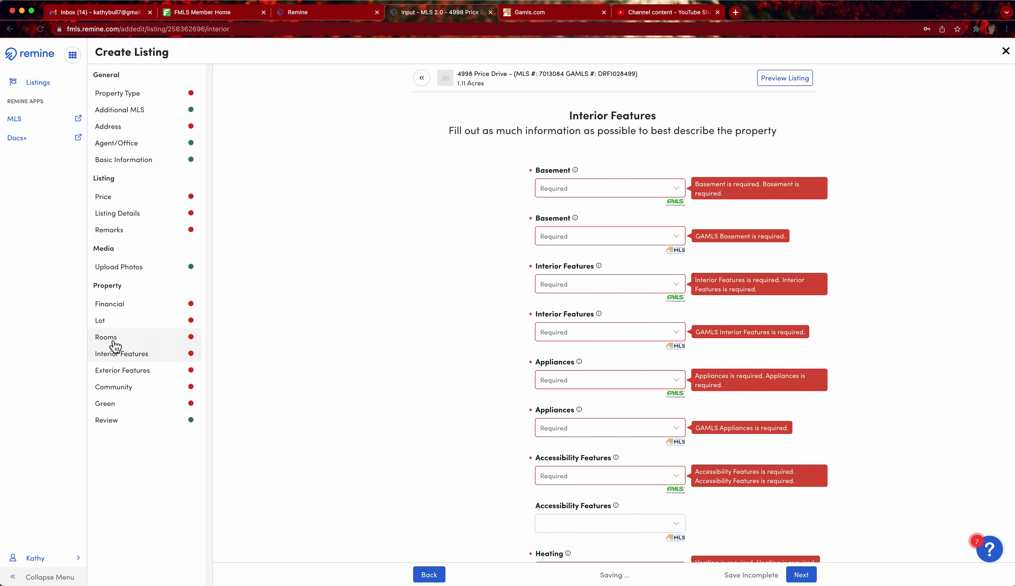
pyautogui.click(113, 339)
pyautogui.click(117, 309)
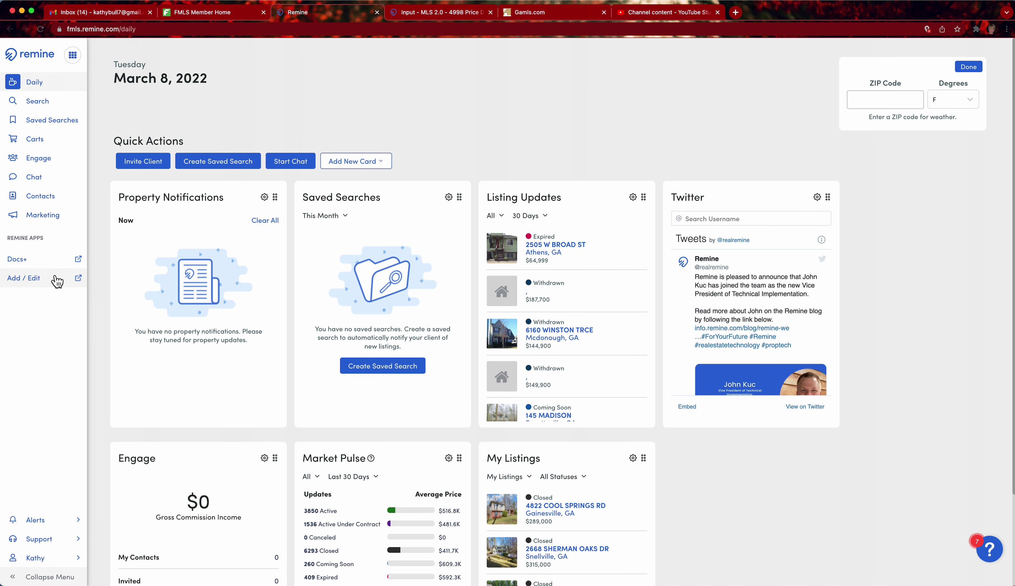
pyautogui.click(45, 283)
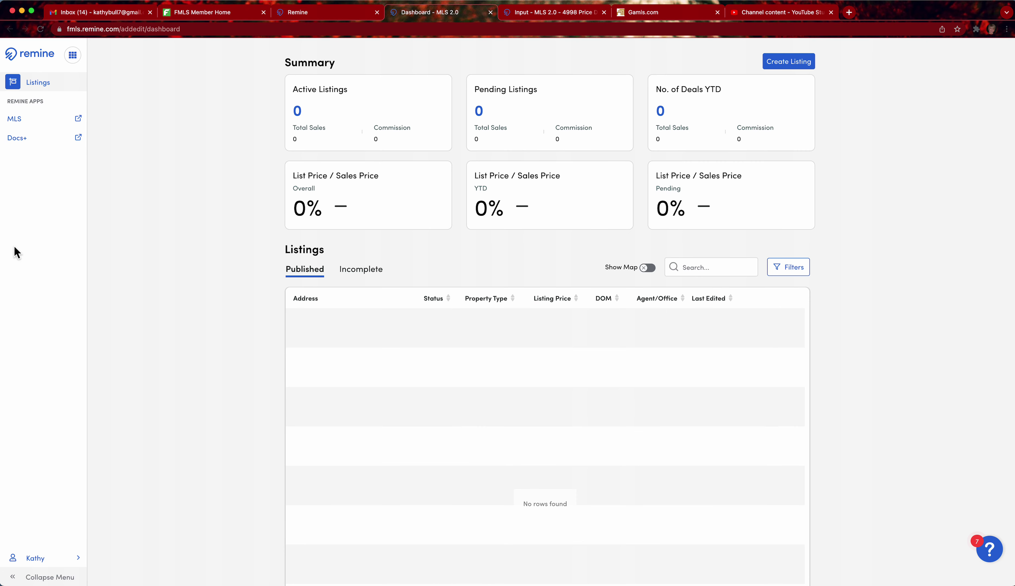
pyautogui.click(370, 276)
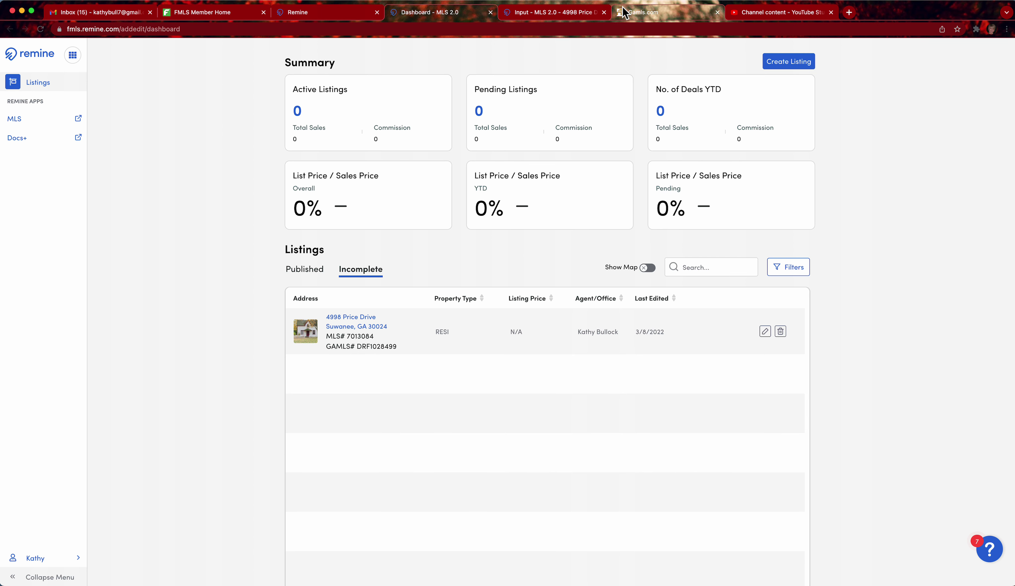
# View Paragon's Listings > Maintain > Listings, then return to the Georgia MLS home page
pyautogui.click(659, 15)
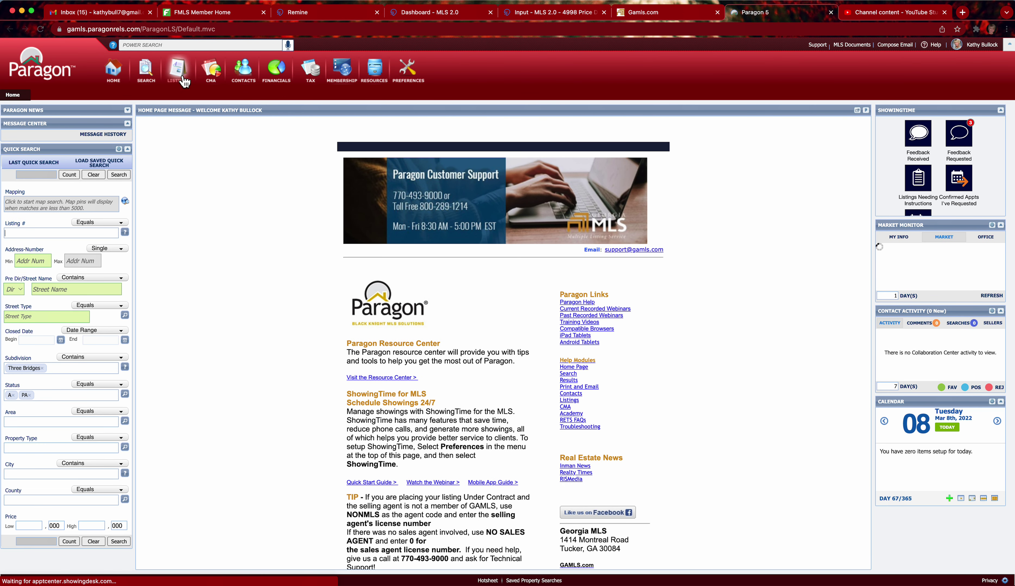
pyautogui.click(185, 76)
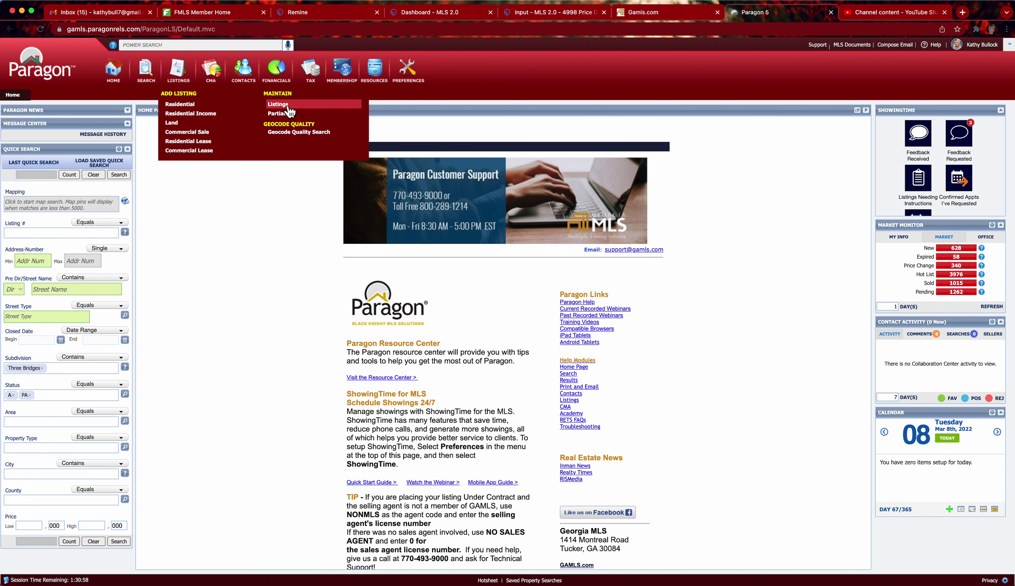
pyautogui.click(288, 107)
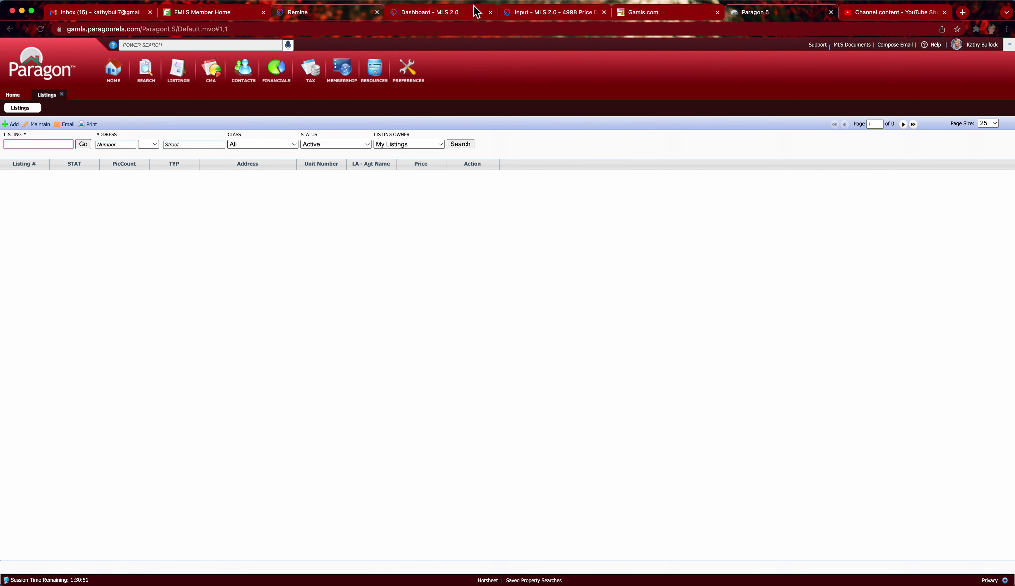
pyautogui.click(676, 17)
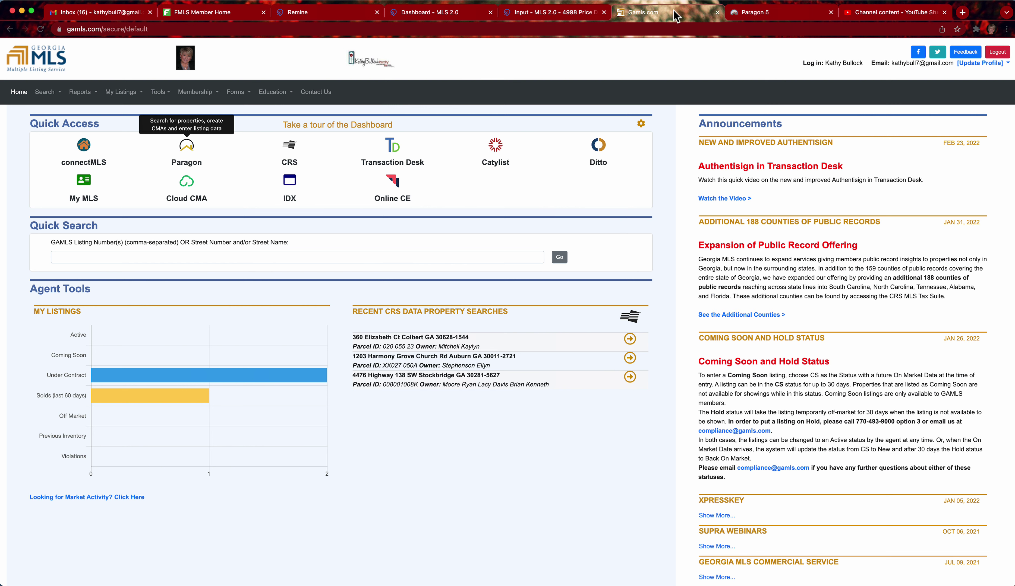
# Launch Ditto and pick Georgia MLS as the destination for the copied listing
pyautogui.click(609, 153)
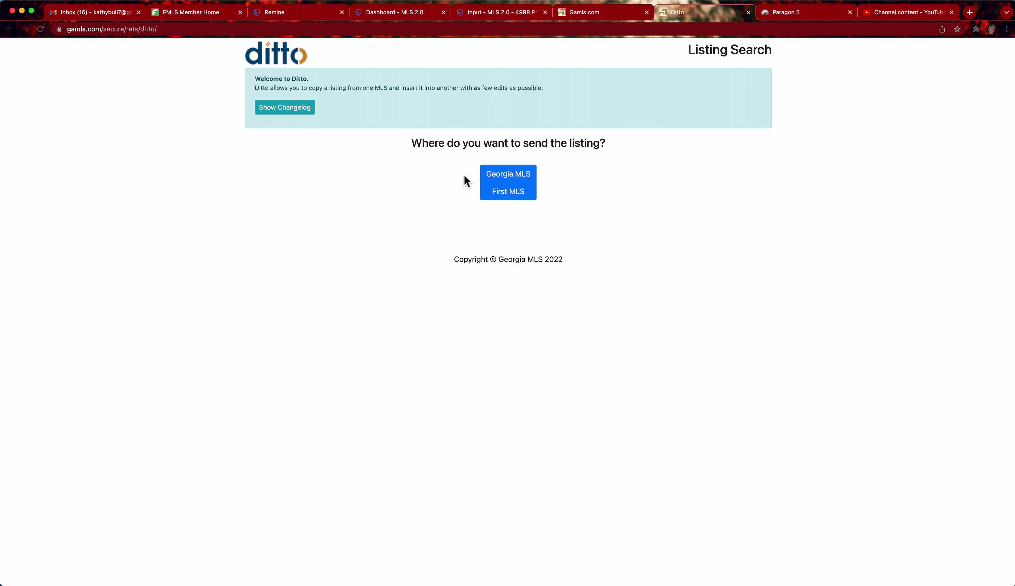
pyautogui.click(517, 182)
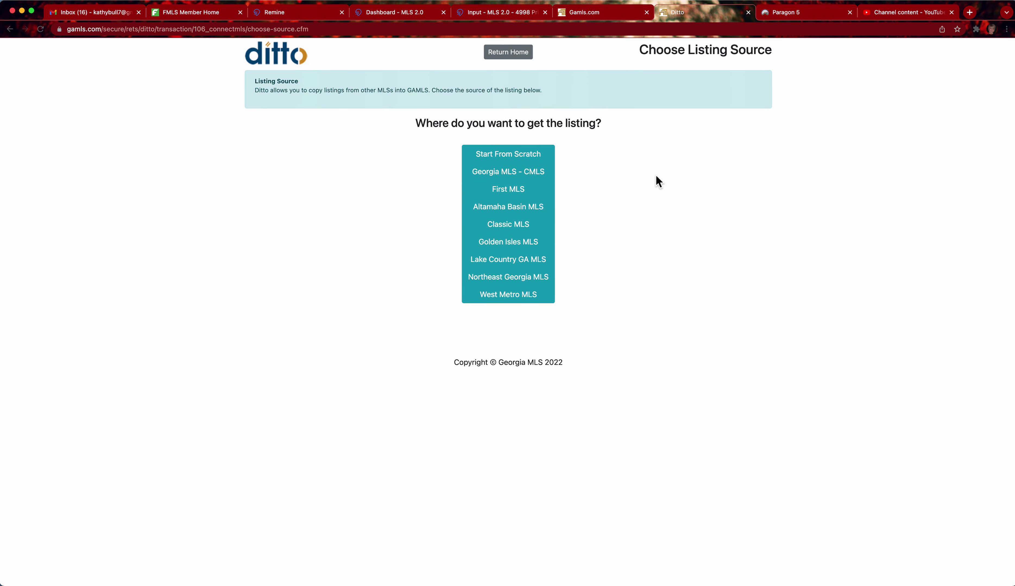
pyautogui.click(513, 175)
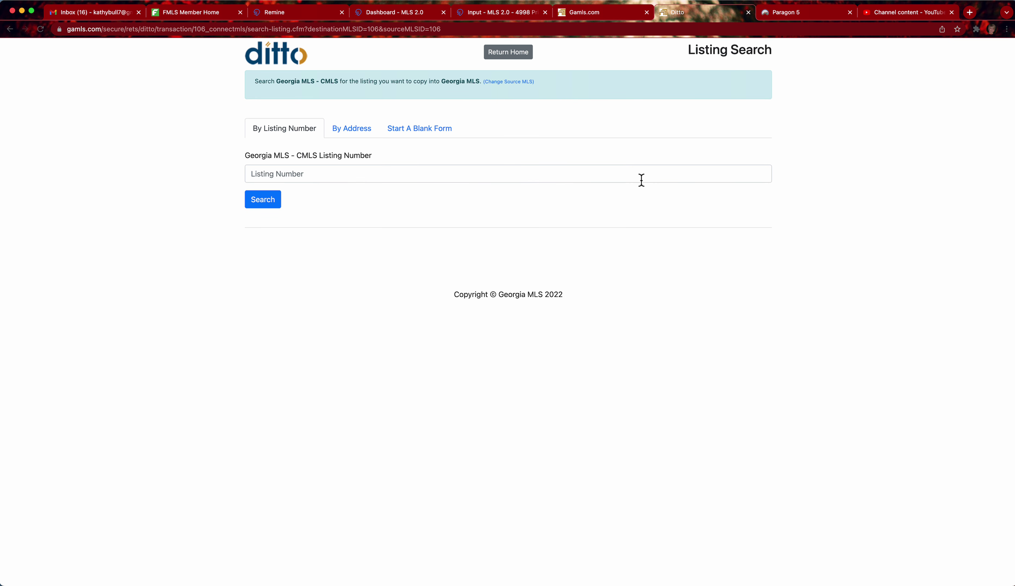